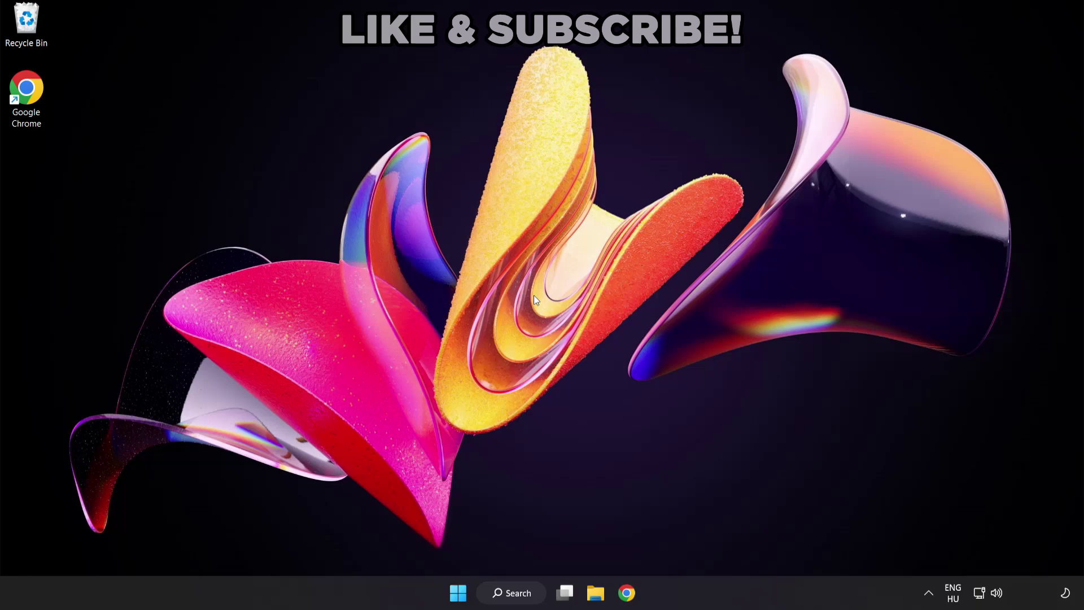
Search Windows for 'device manager' and open Device Manager from the results
click(523, 596)
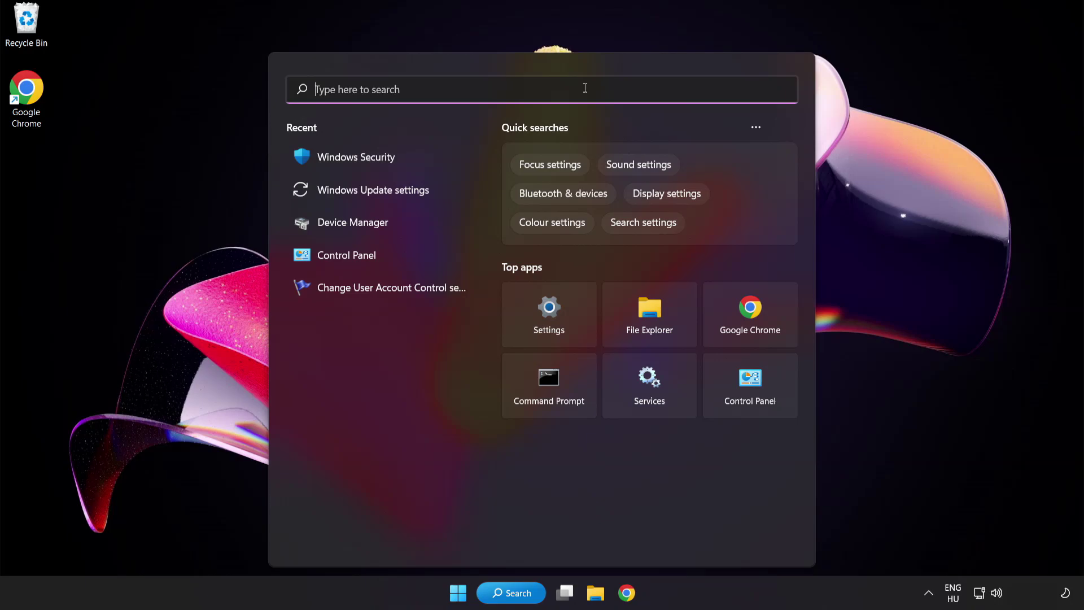
text(device ma)
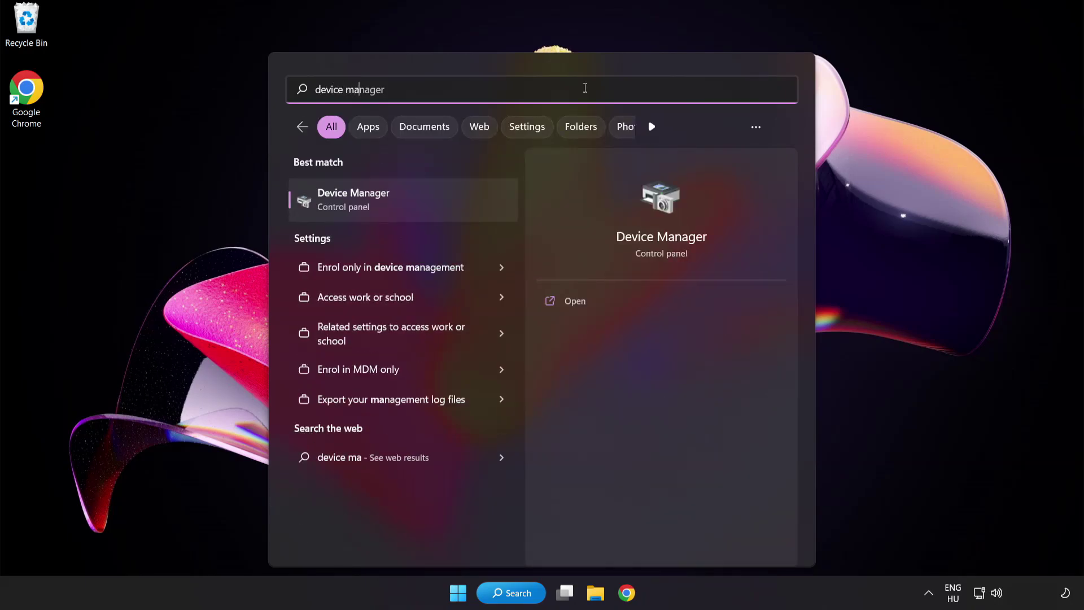
text(nager)
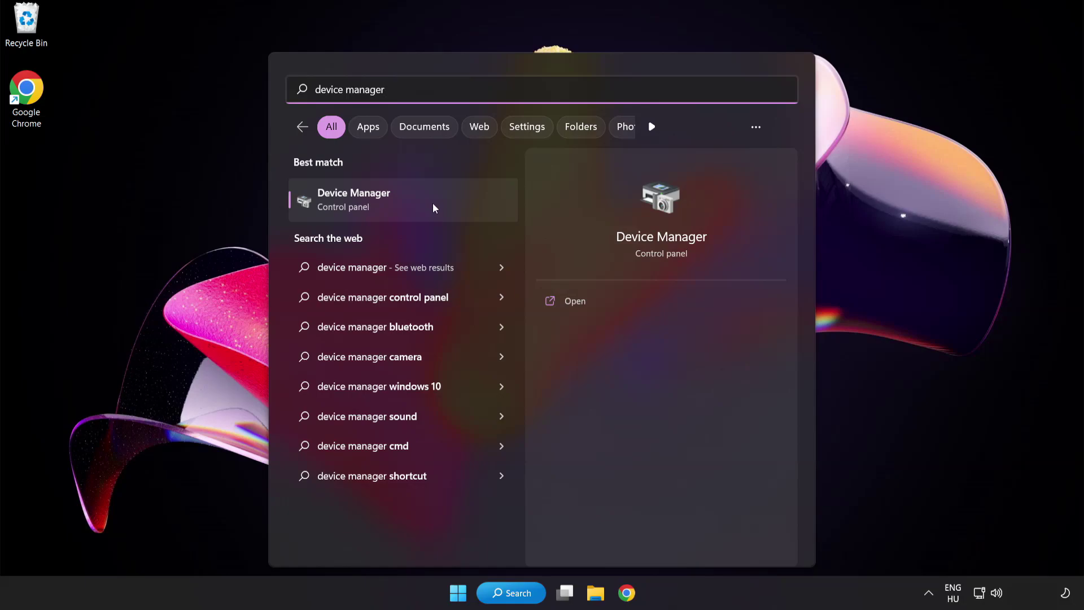
click(432, 202)
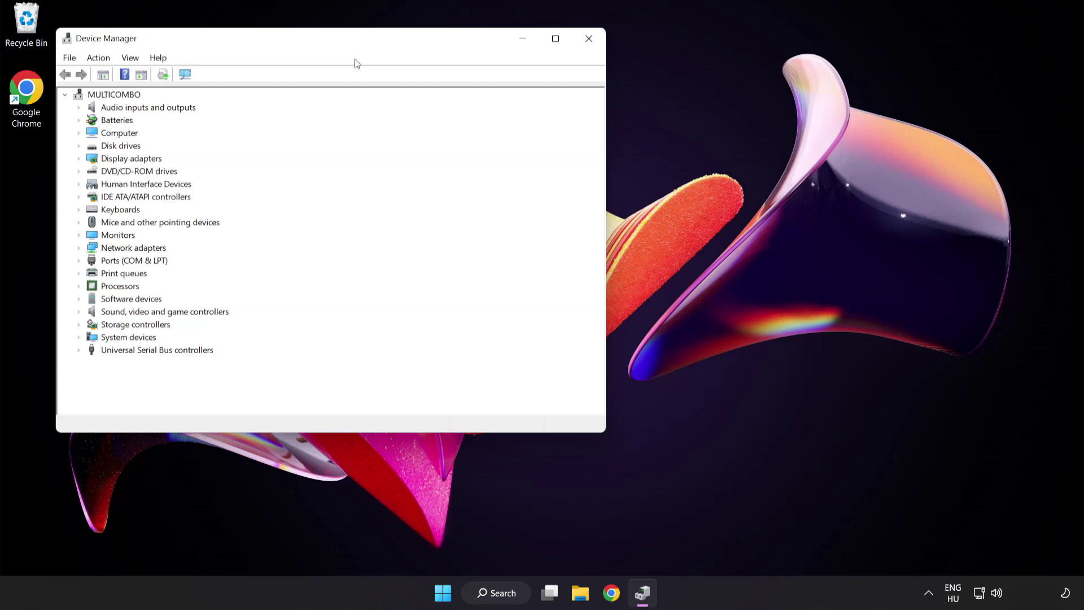
Center the Device Manager window, expand Display adapters and select VMware SVGA 3D
drag(351, 41, 532, 113)
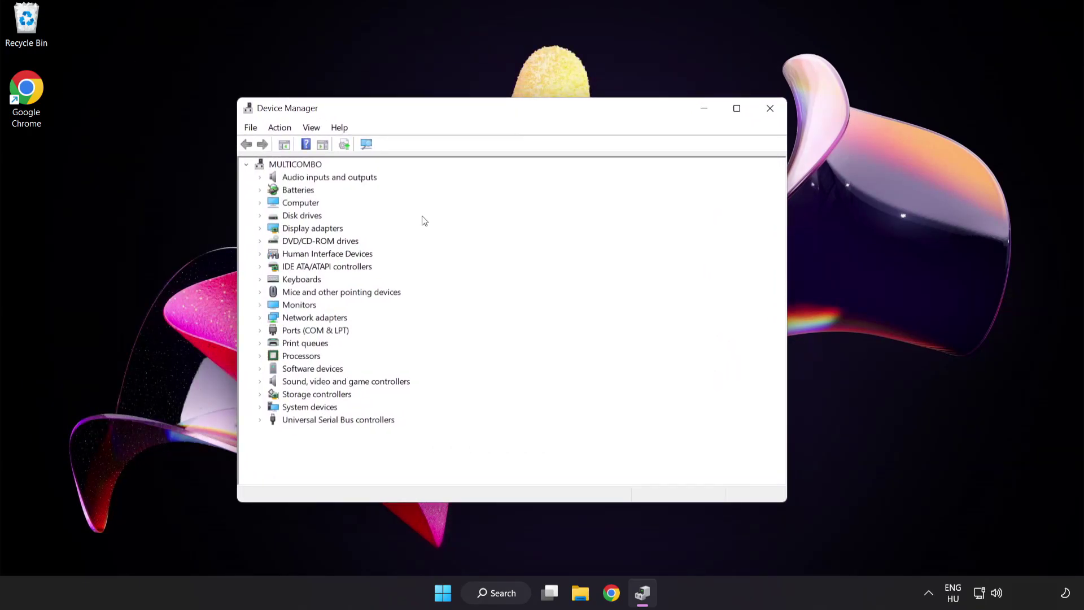
click(296, 231)
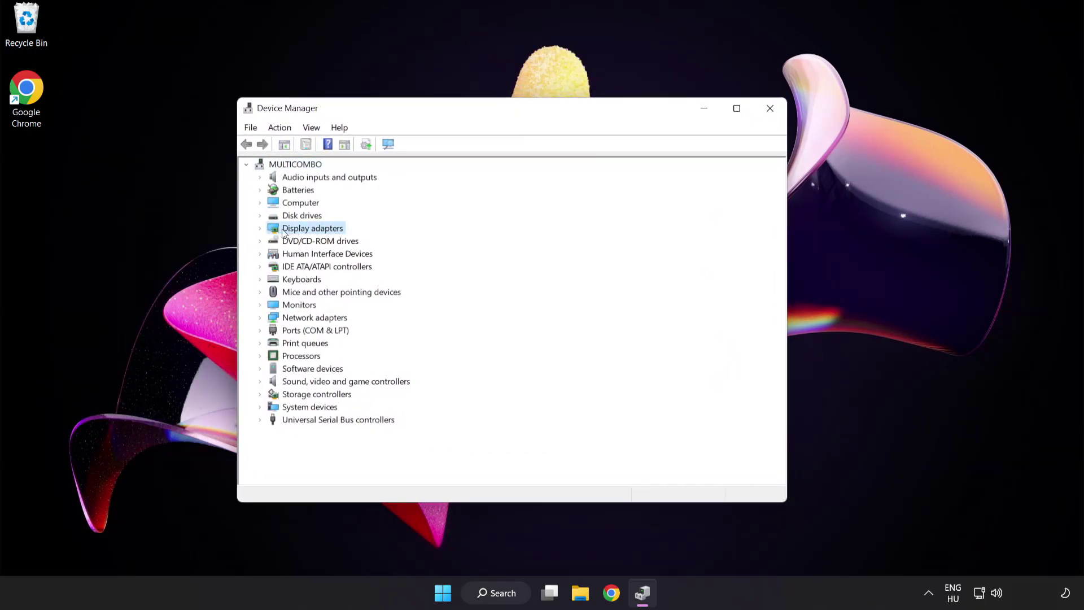
click(260, 229)
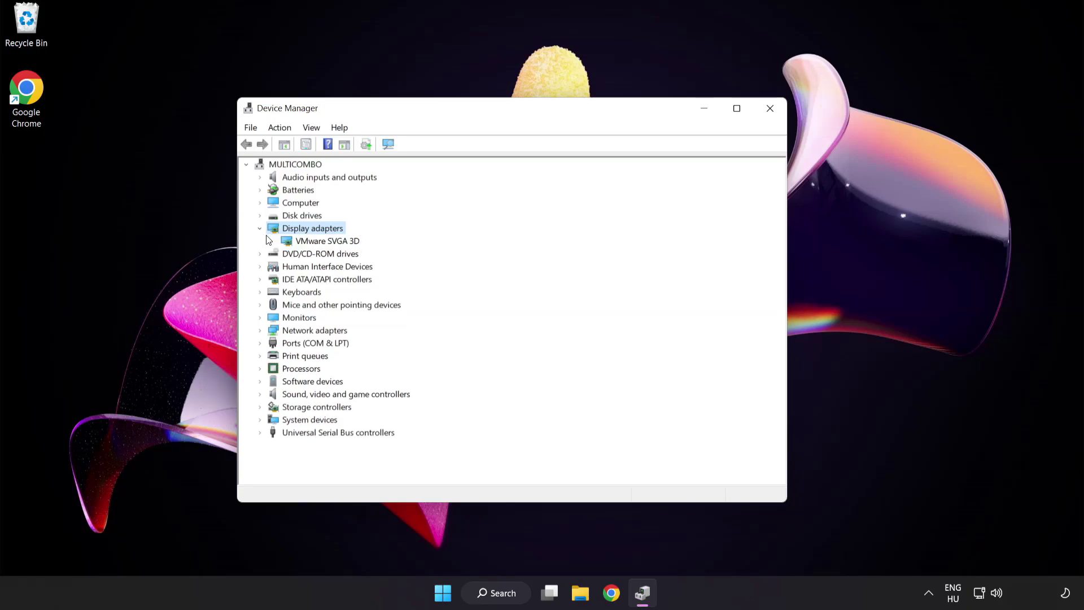
click(287, 243)
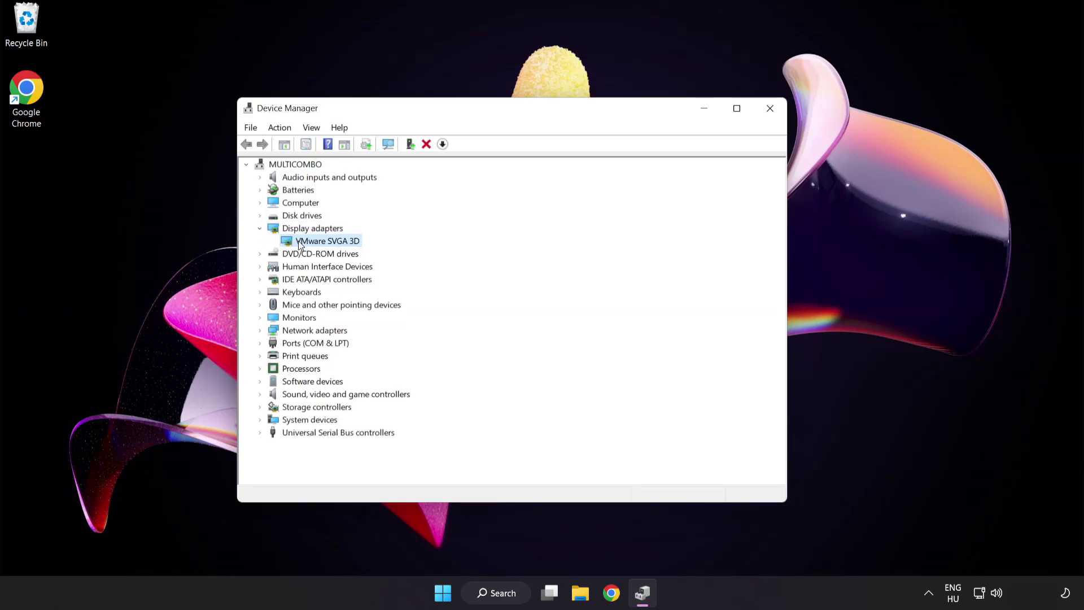
Have Windows search automatically for a VMware SVGA 3D driver, dismiss the result, and close Device Manager
right_click(325, 244)
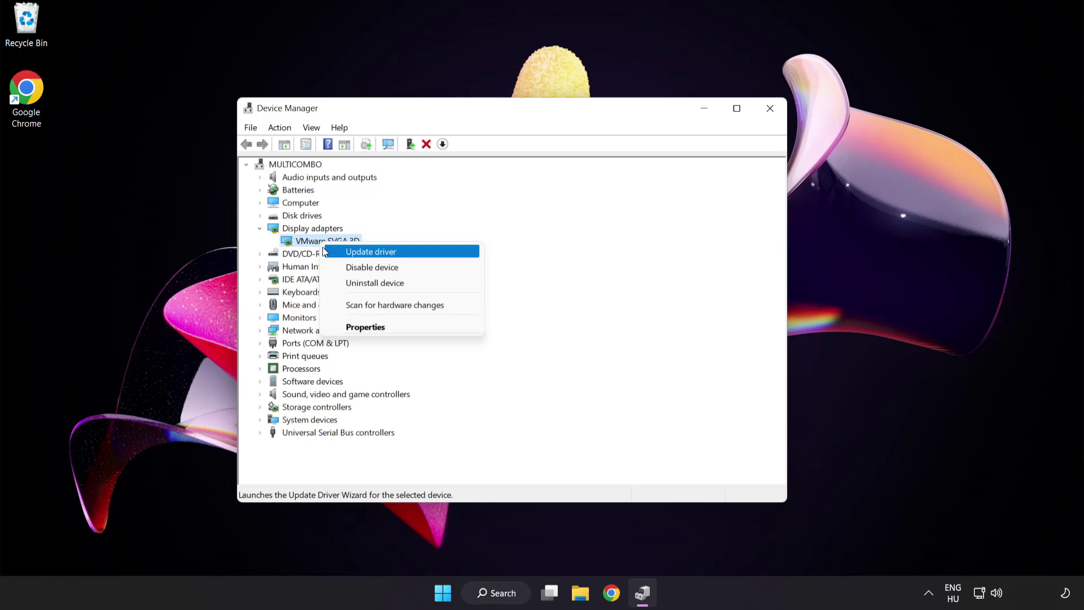
click(420, 252)
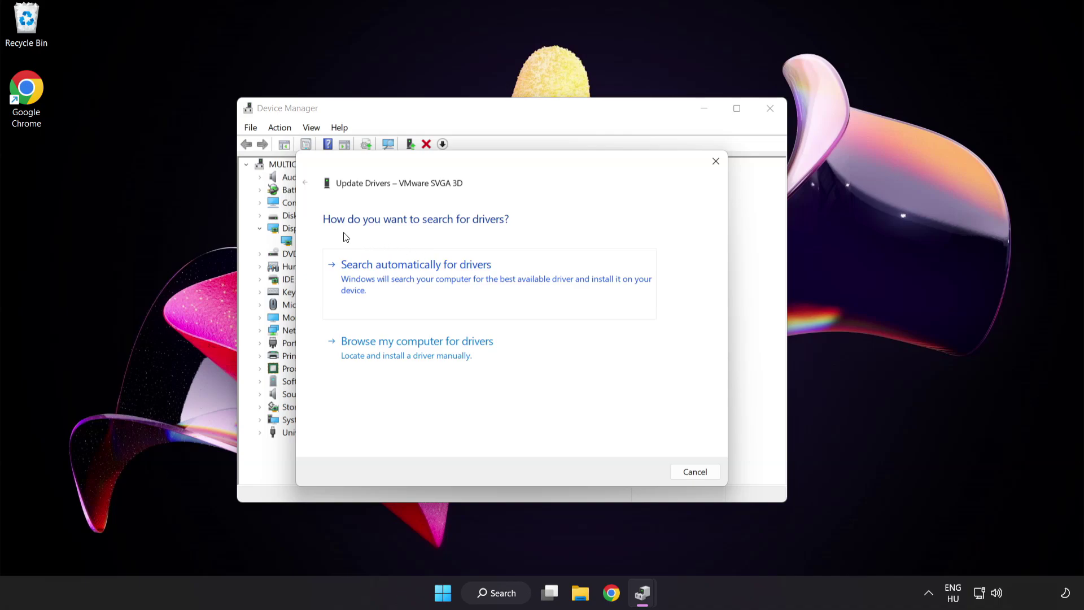
click(473, 278)
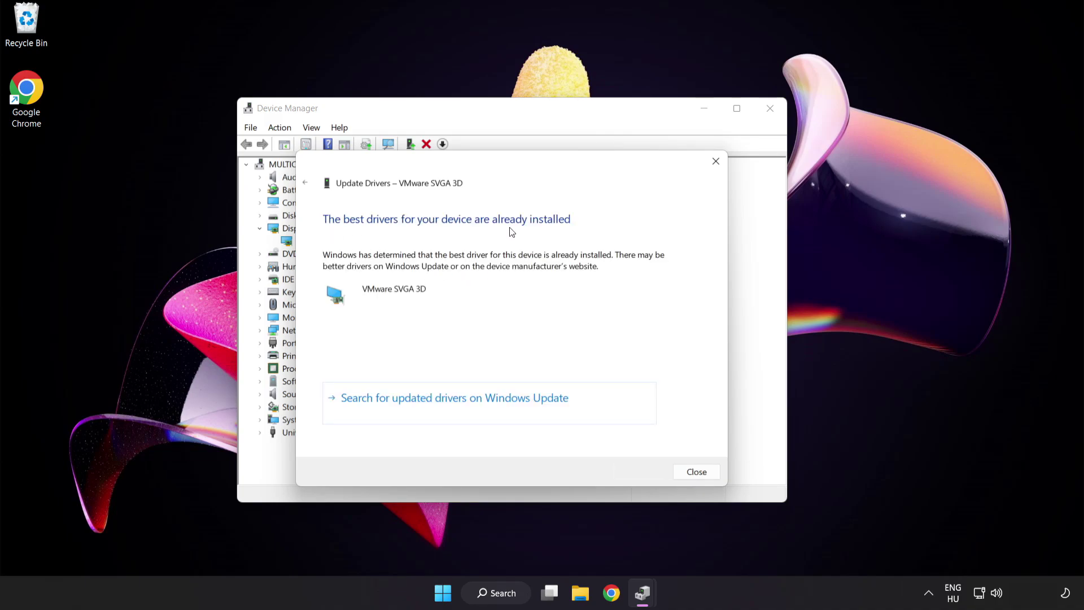
click(694, 473)
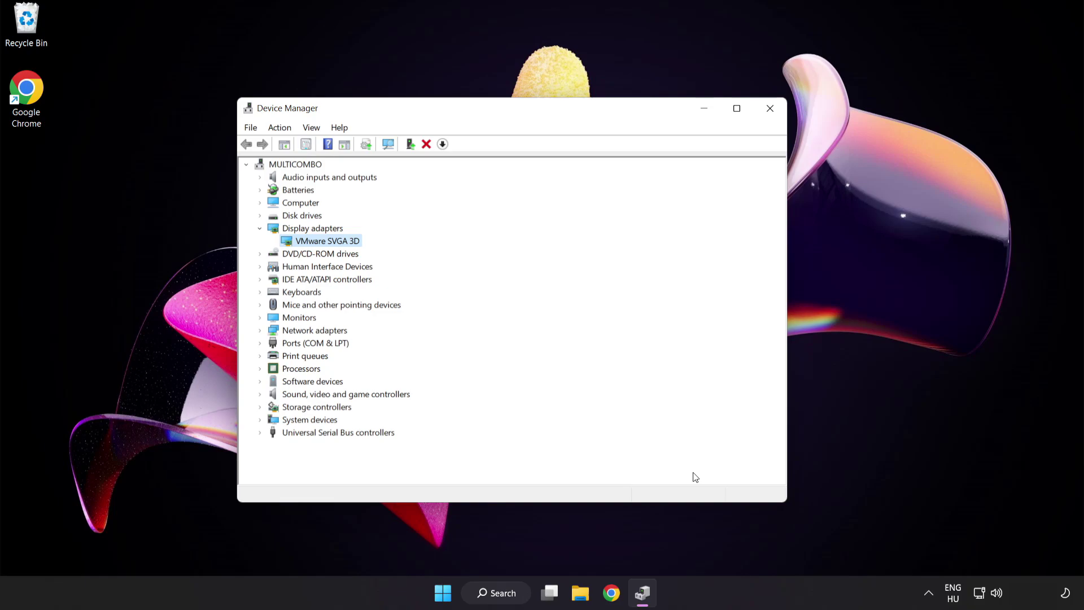
click(770, 112)
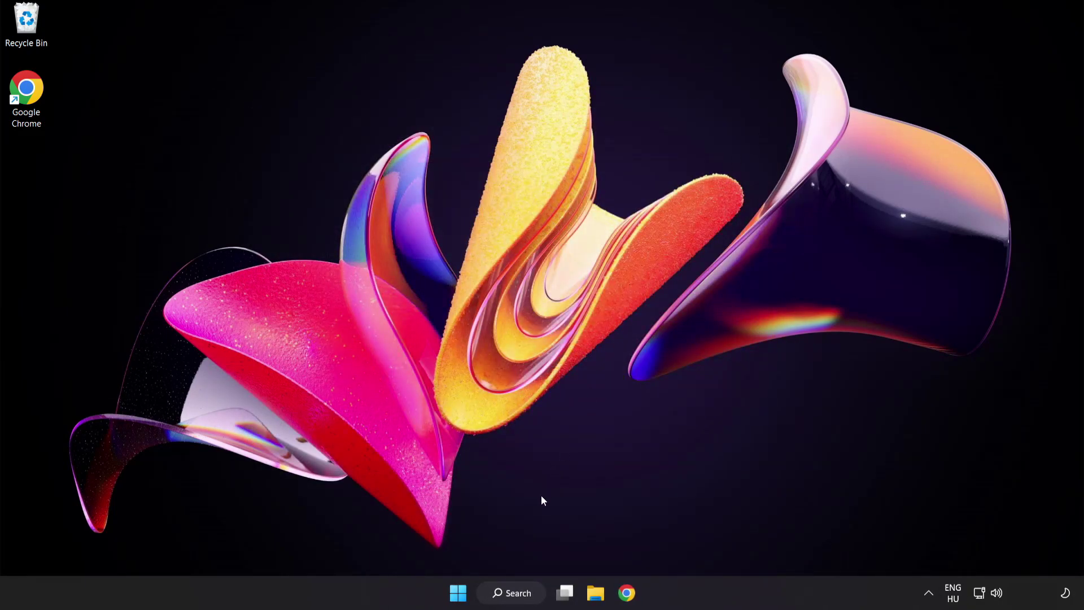
Search Windows for 'update' and open Windows Update settings
click(525, 596)
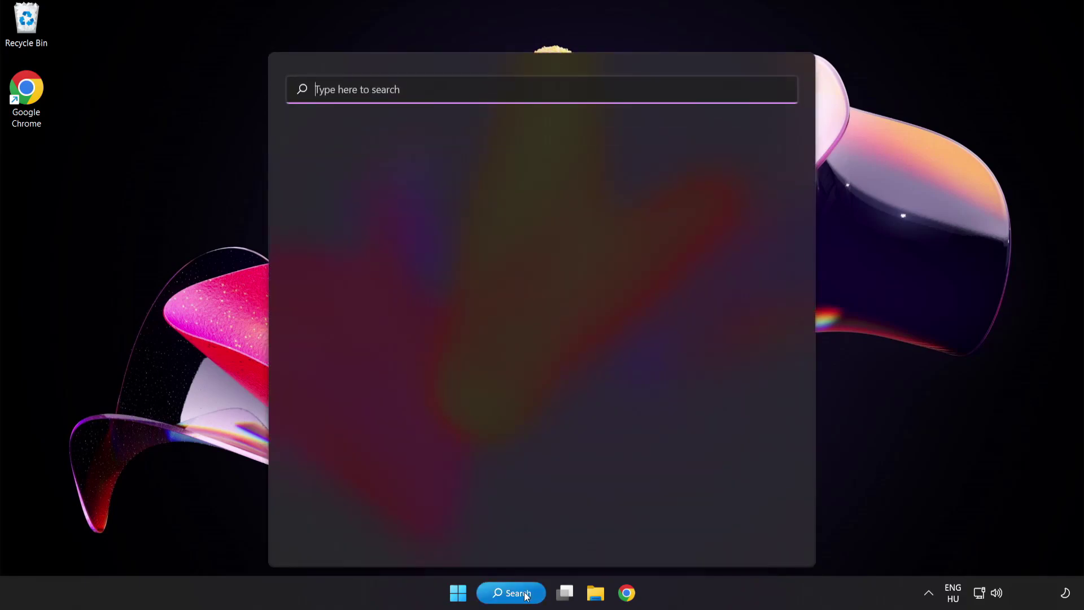
text(update)
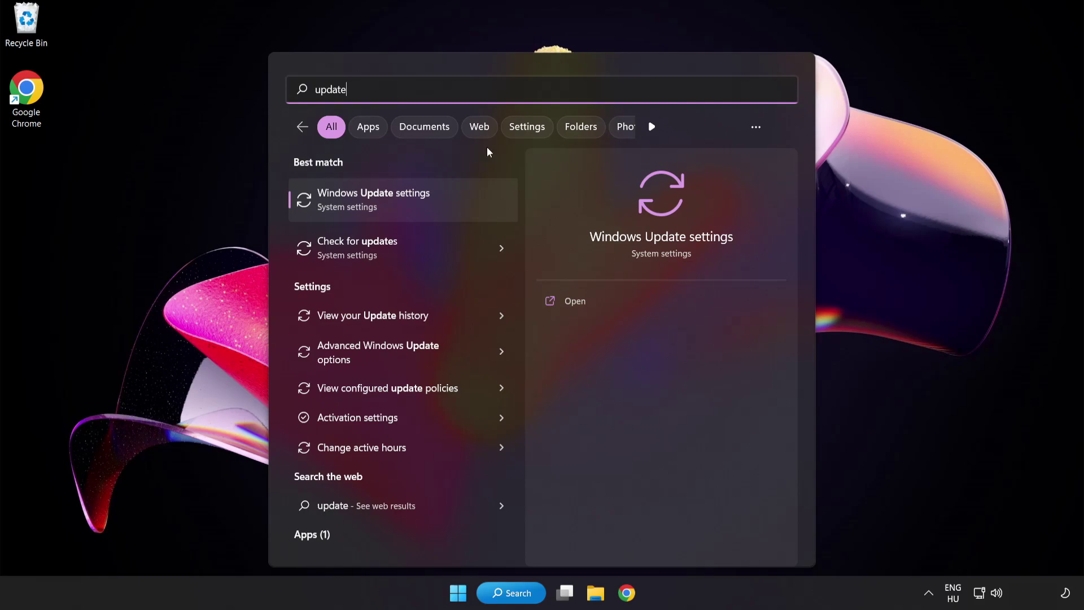
click(414, 204)
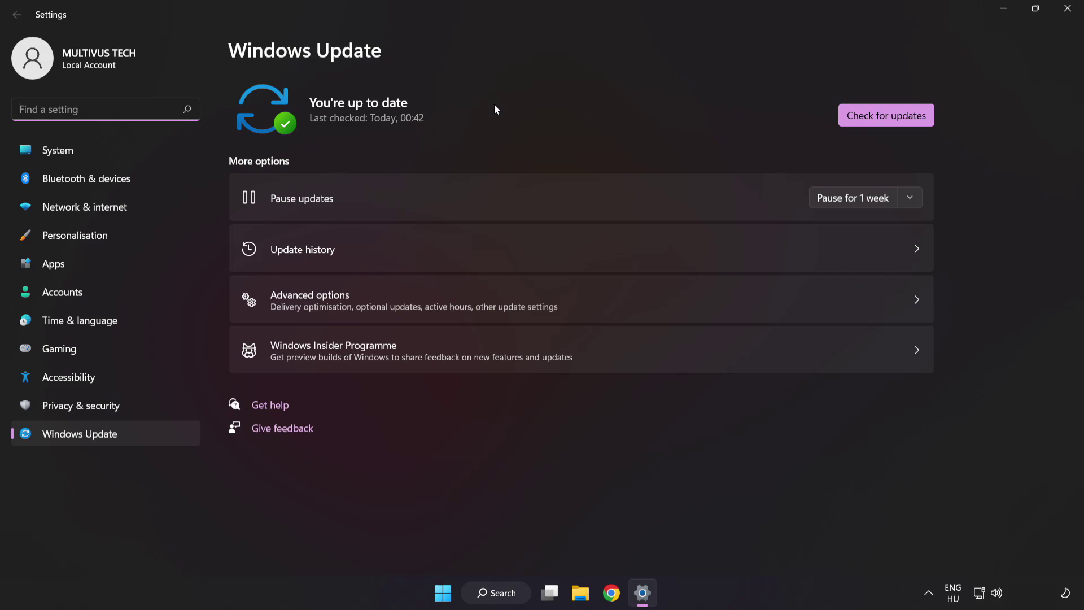
Run a Windows Update check, confirm it reports up to date, and close Settings
click(882, 121)
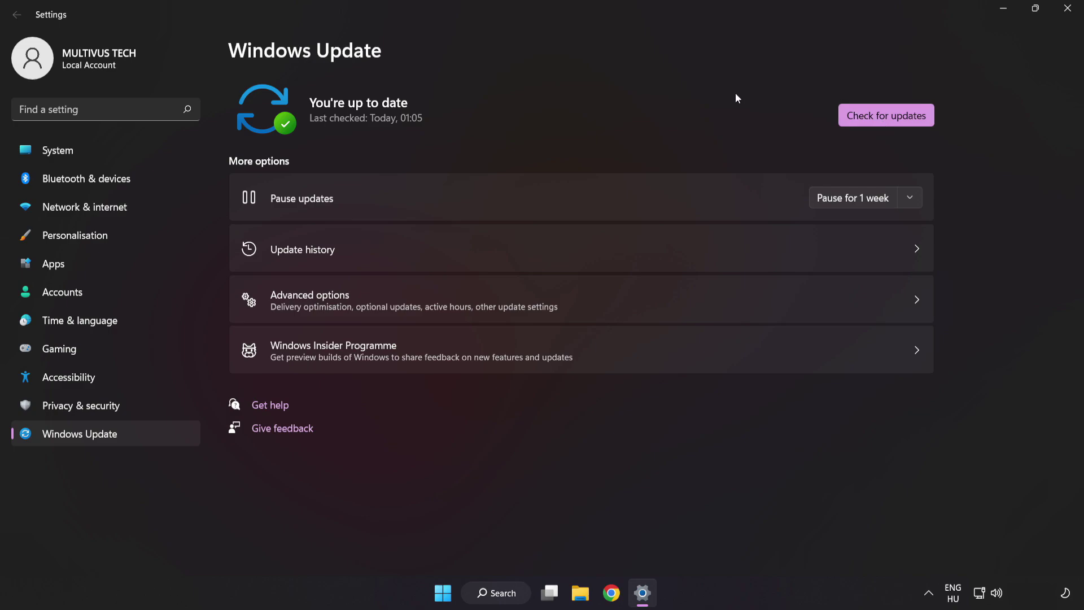
click(1066, 16)
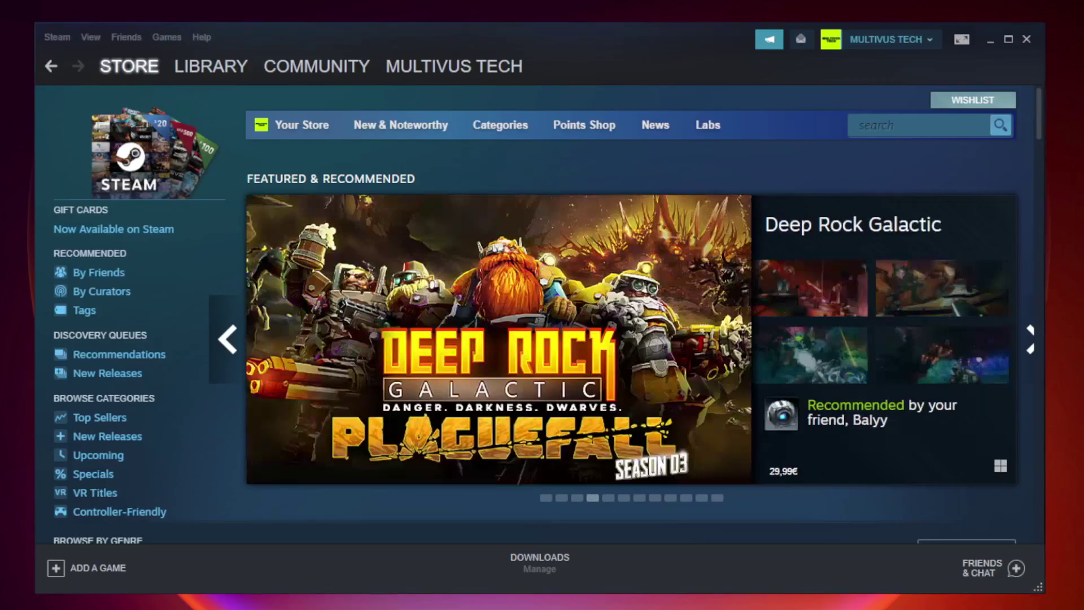
Switch Steam to the Library and open Properties for the favourited game, Unturned
mouse_move(179, 72)
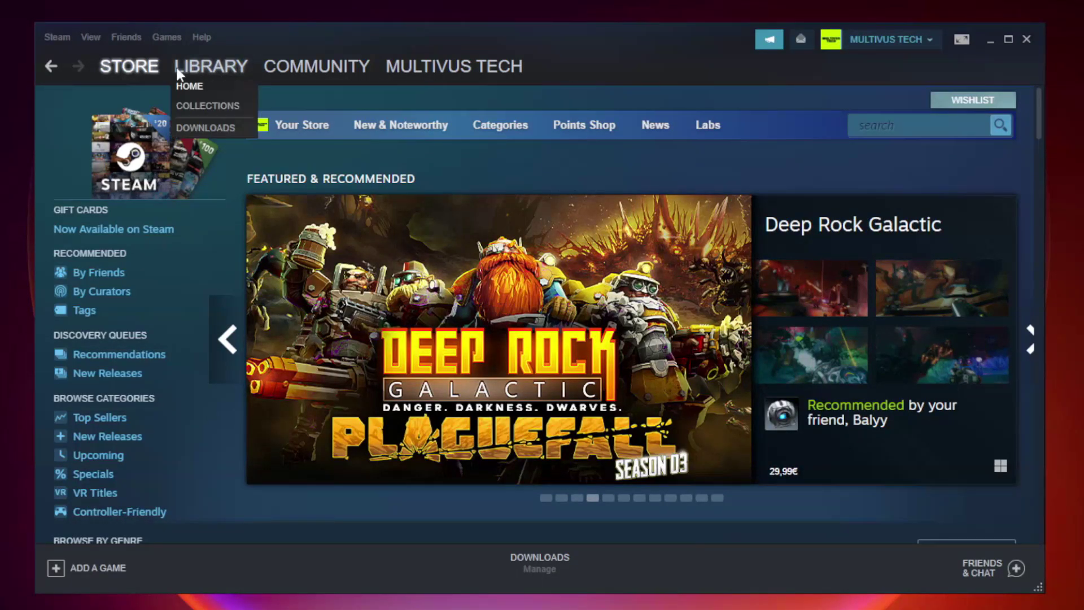
click(220, 73)
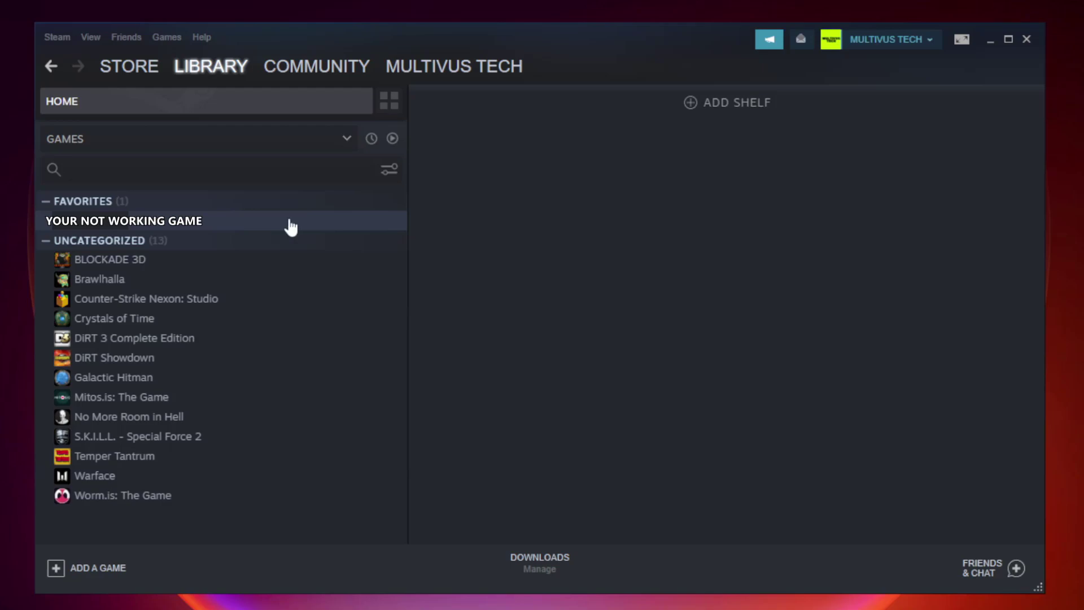
right_click(234, 226)
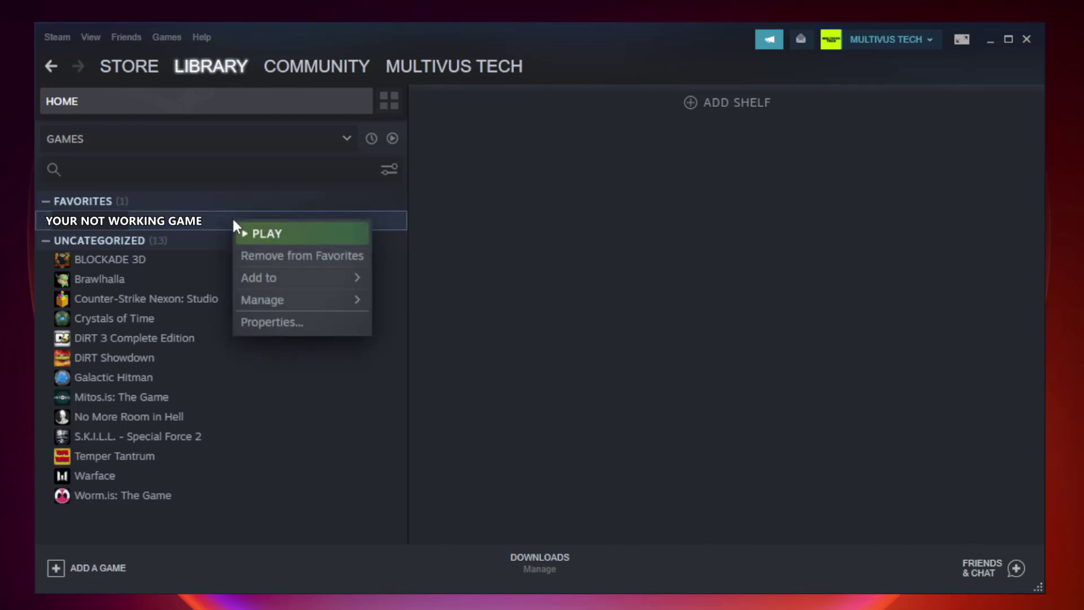
click(299, 321)
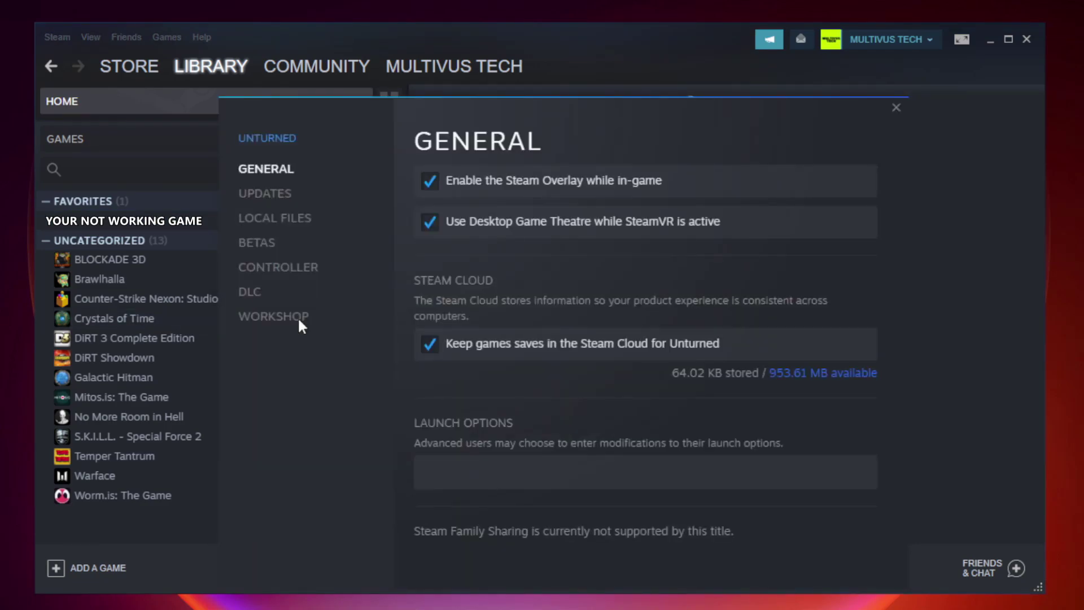
Verify integrity of Unturned's 9192 local files, then browse to its install folder
click(289, 229)
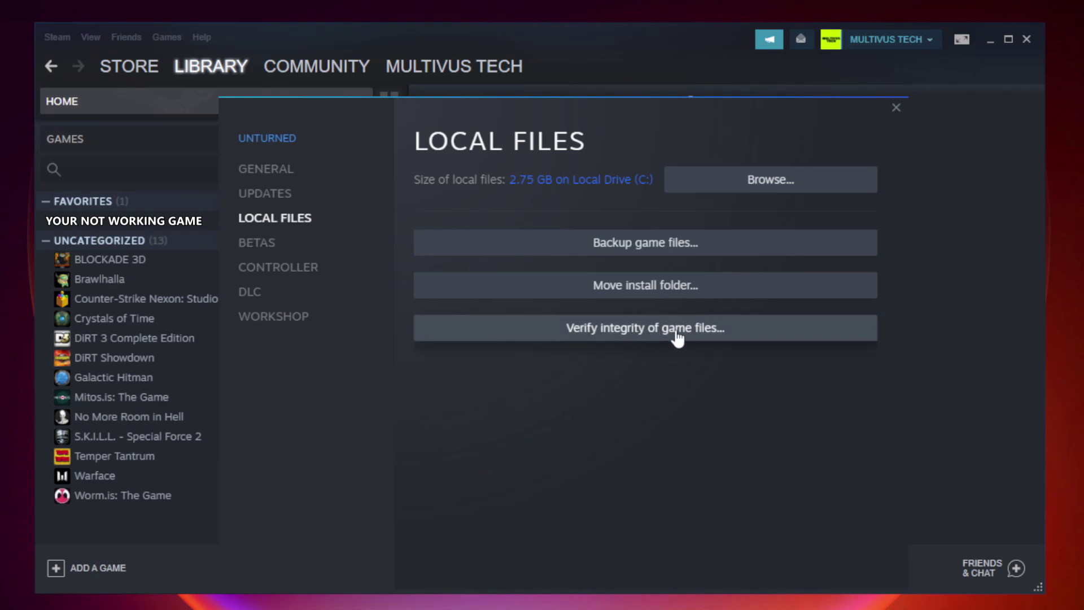
click(656, 339)
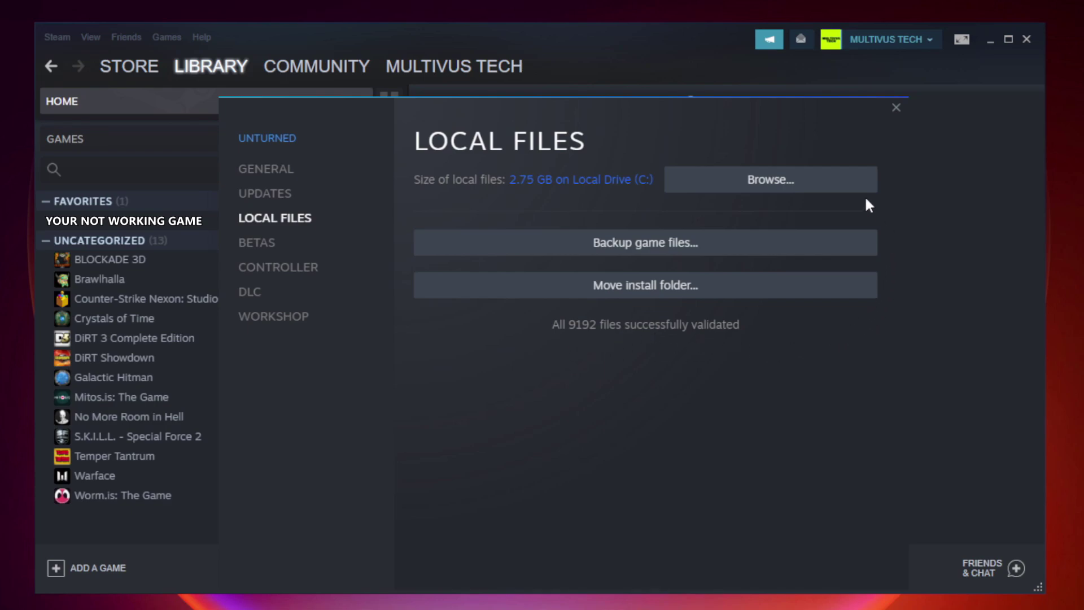
click(775, 192)
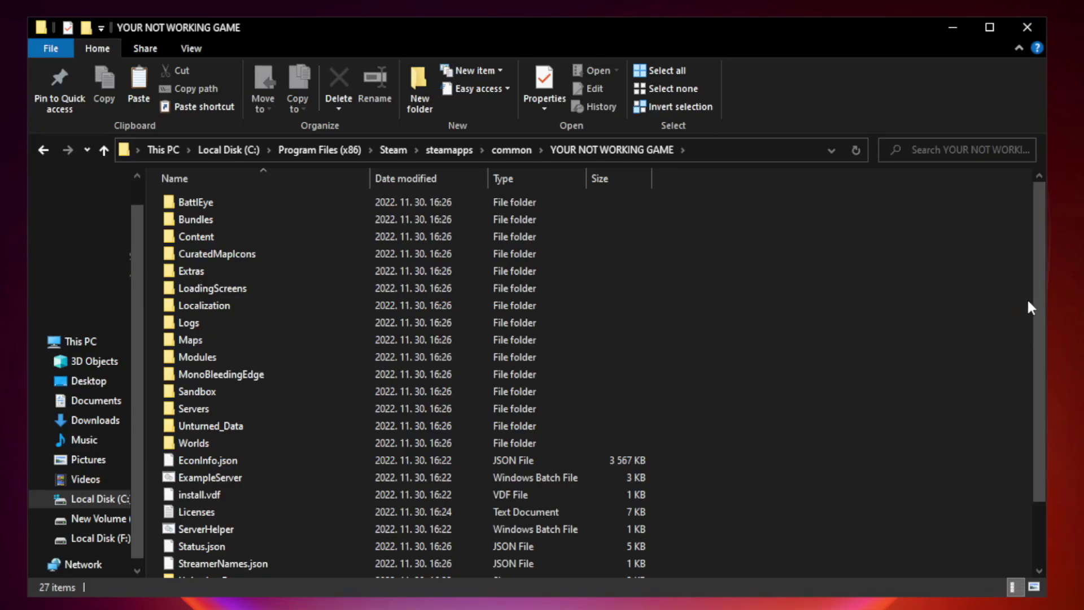
Scroll down the install folder and open Properties of the YOUR NOT WORKING GAME shortcut
drag(1040, 296, 1041, 388)
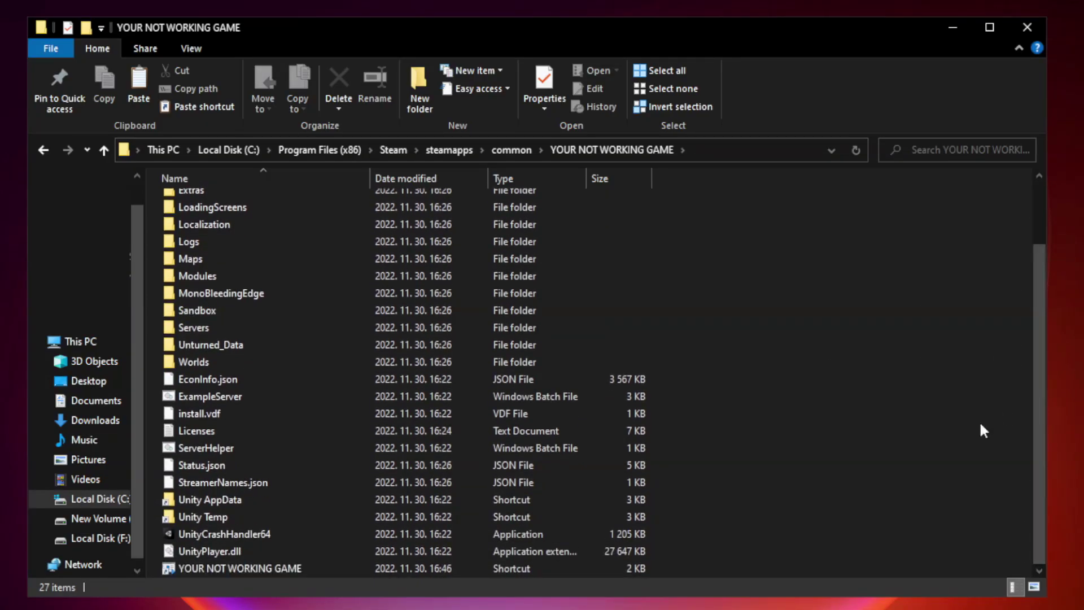
click(430, 567)
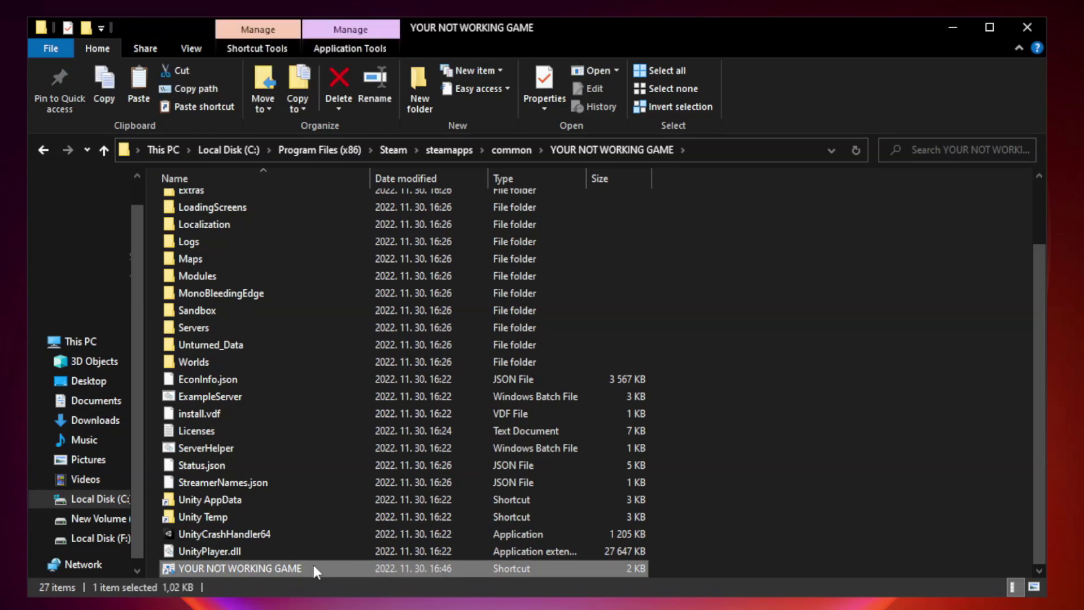
right_click(367, 568)
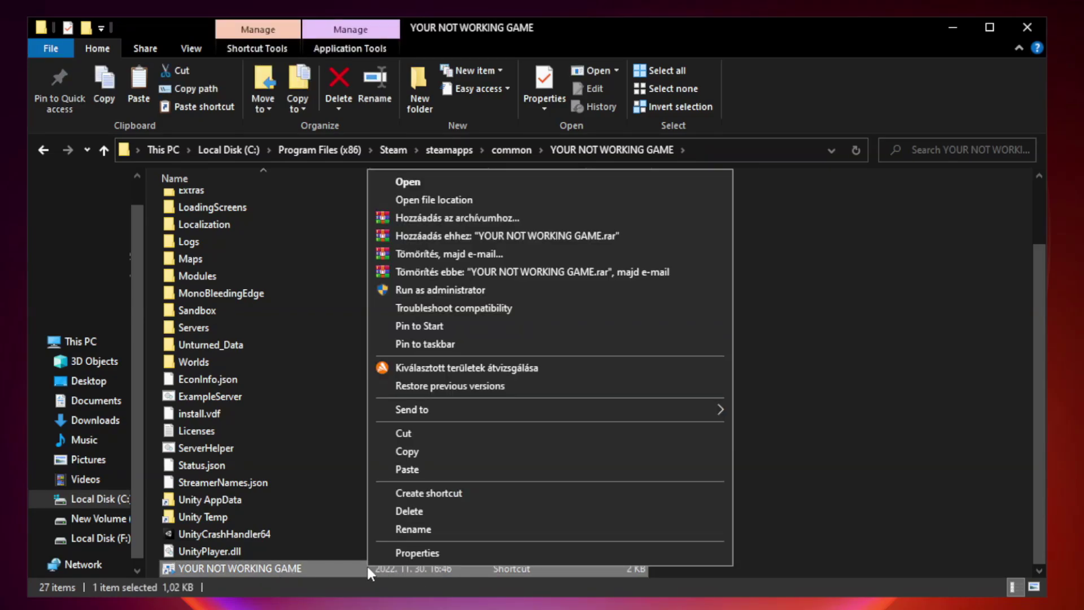
click(546, 553)
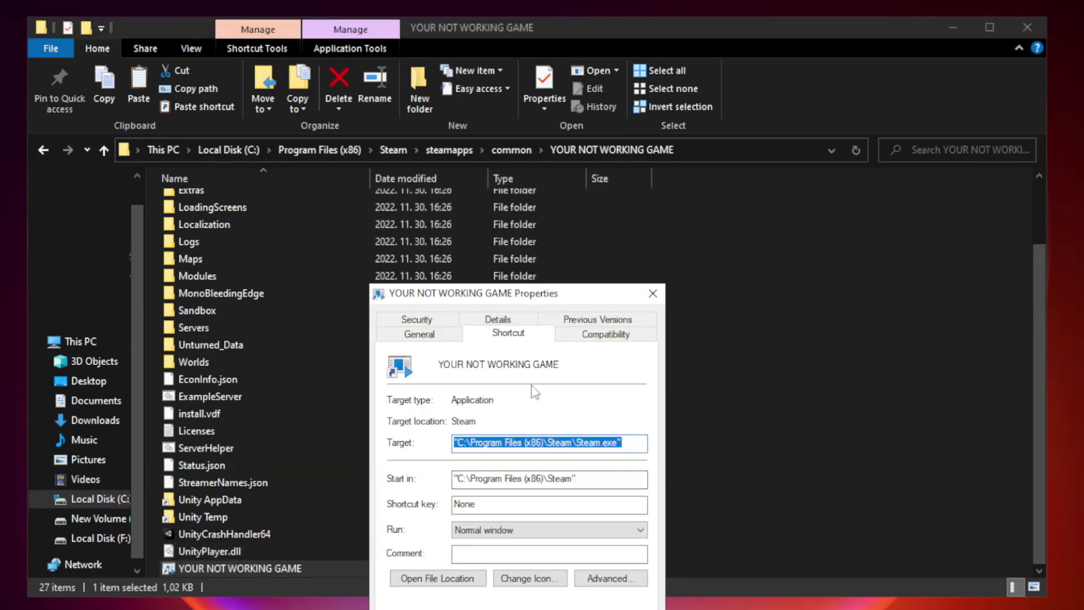
Set Windows 8 compatibility mode, disable fullscreen optimizations and run as administrator, then apply
drag(541, 300, 538, 123)
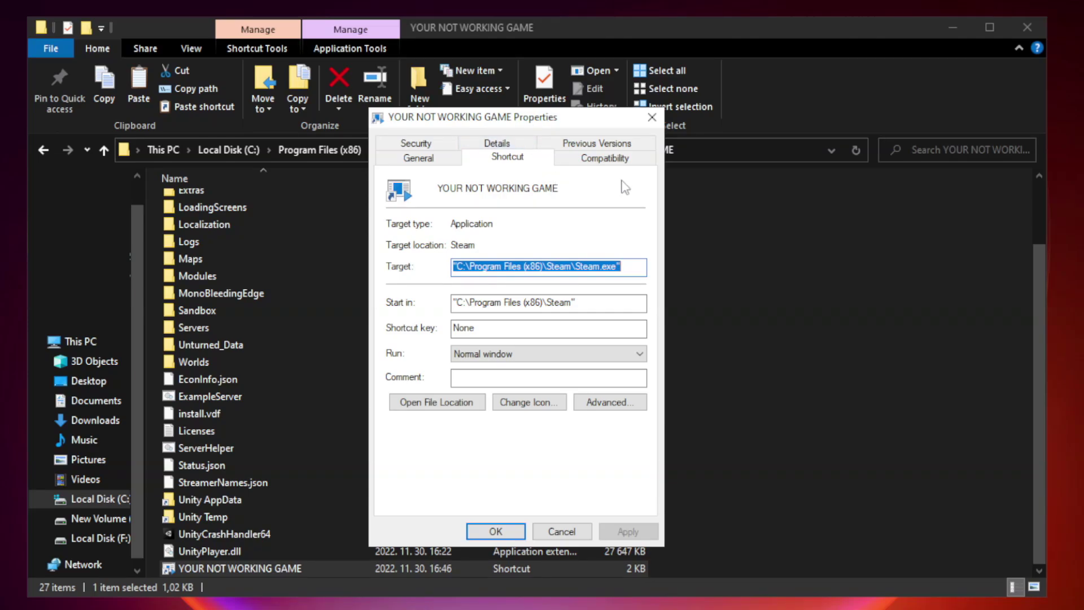
click(603, 159)
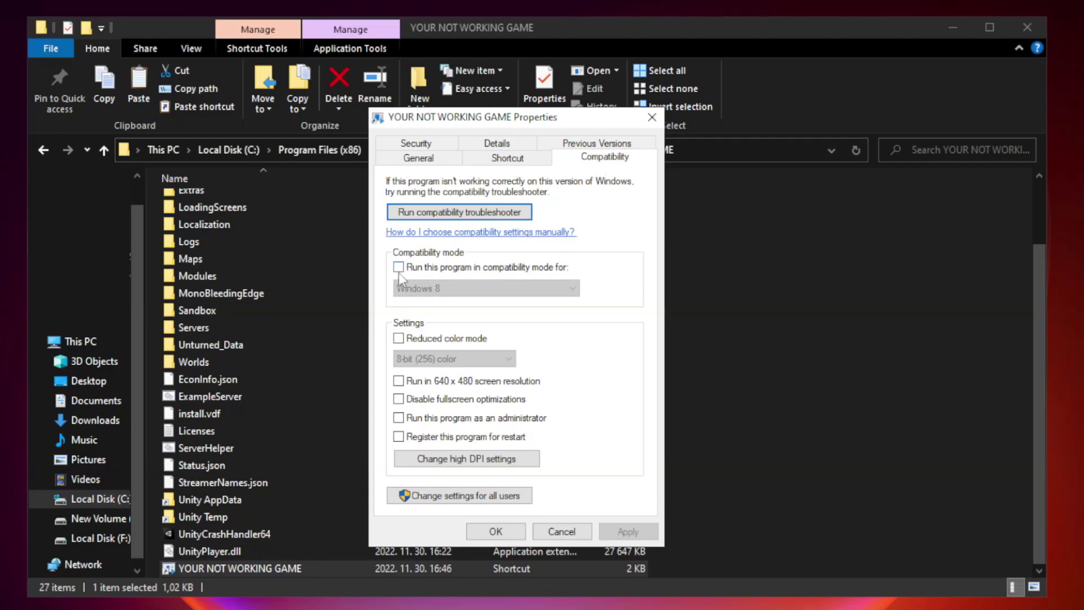
click(430, 269)
click(485, 288)
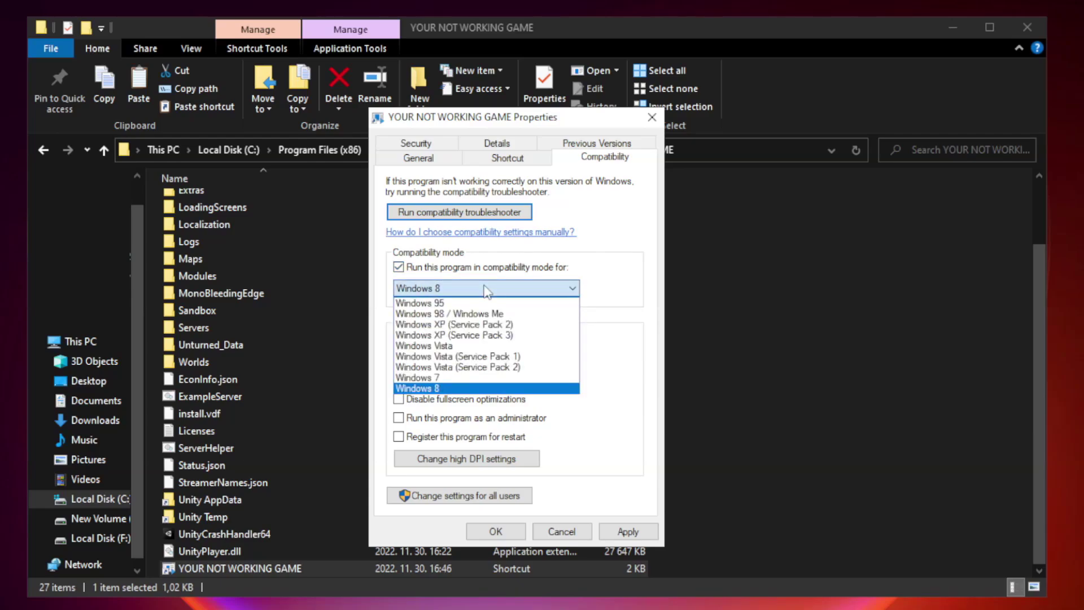
click(459, 390)
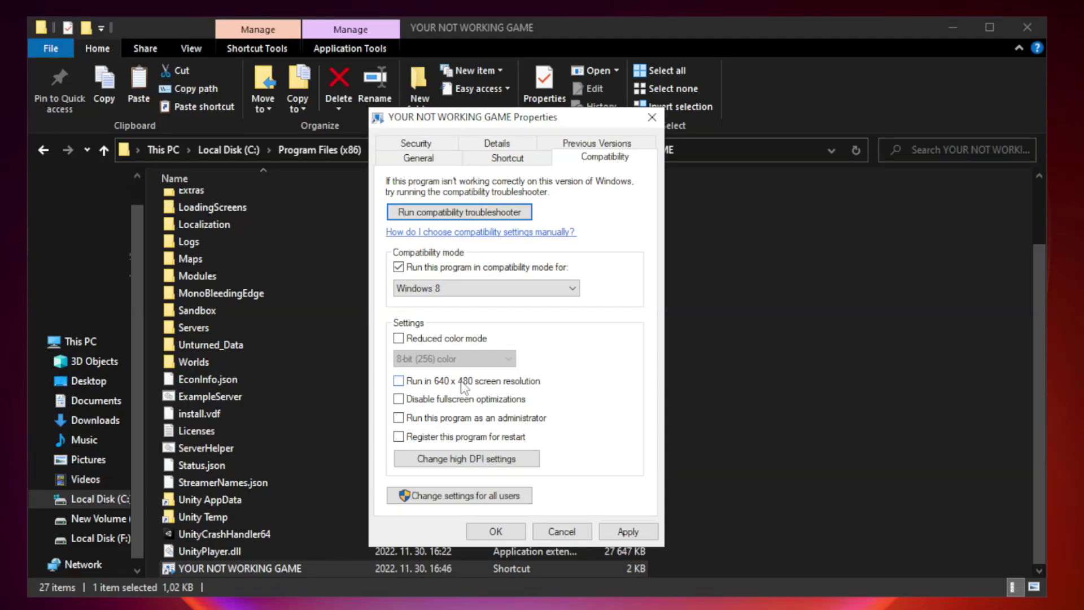
click(424, 402)
click(427, 424)
click(624, 535)
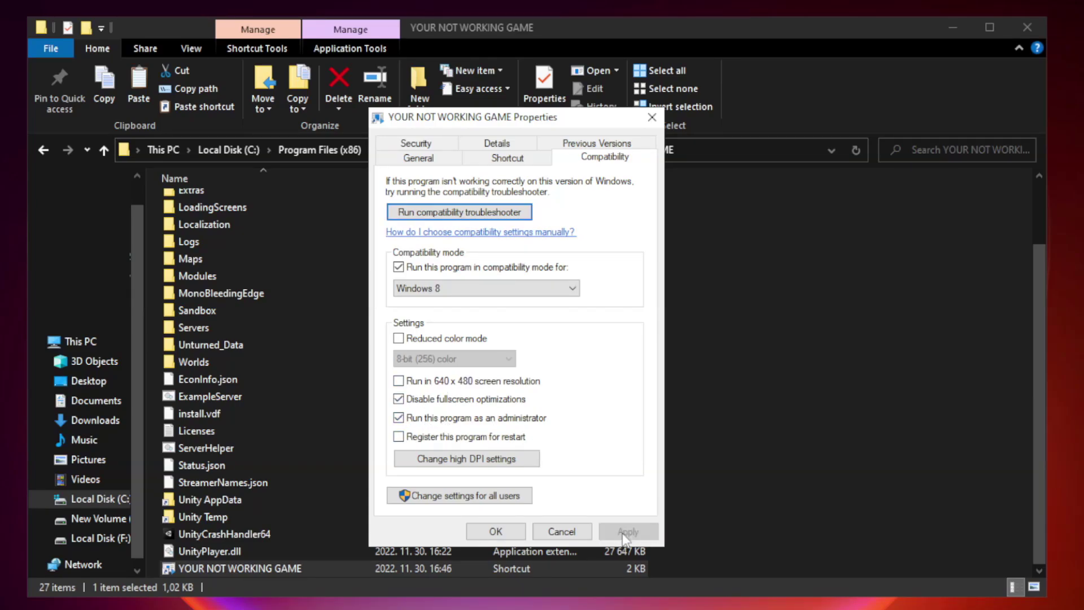
click(496, 532)
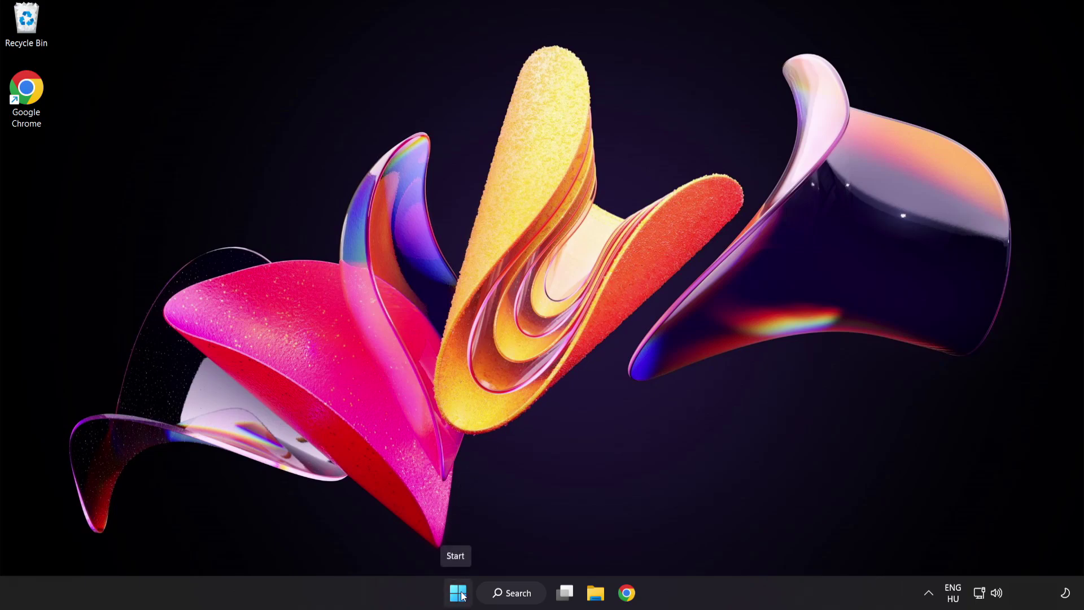
In Task Manager's Startup apps, disable Cortana, Phone Link, Terminal and Windows Security notification icon
right_click(462, 596)
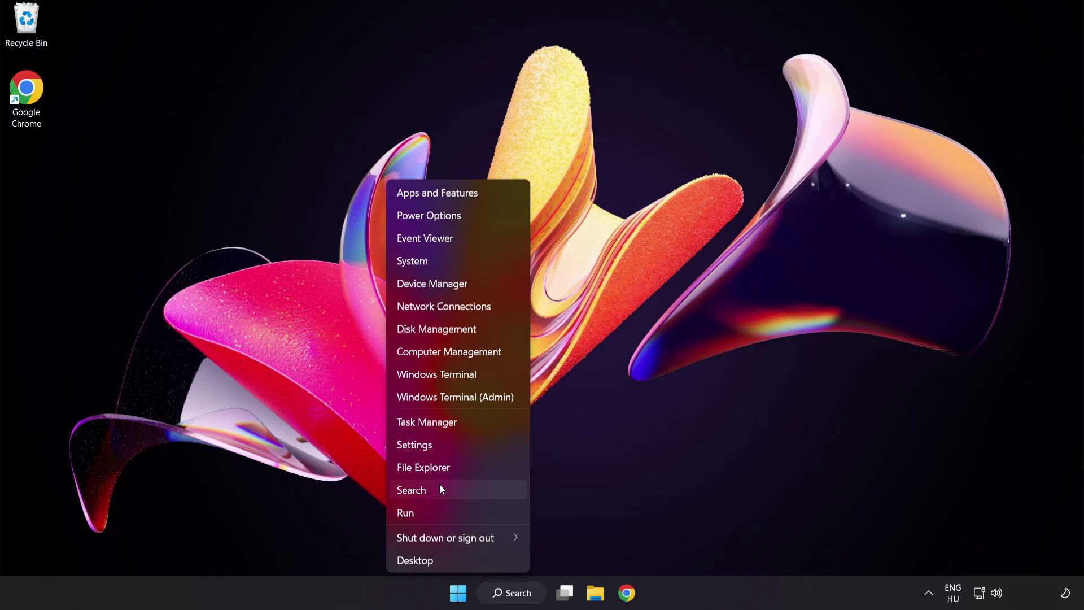
click(469, 424)
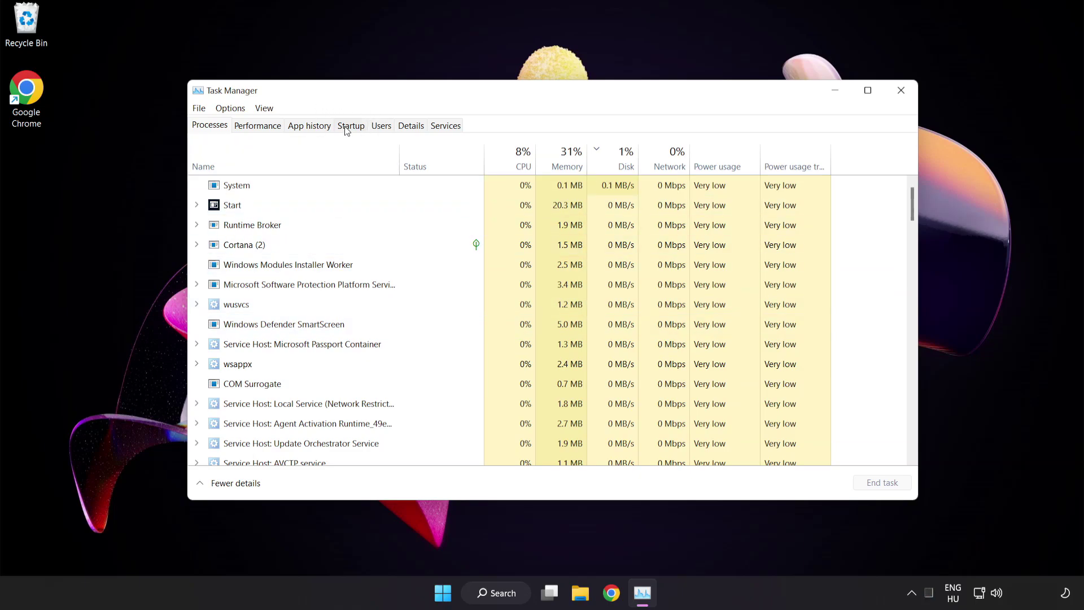
click(359, 130)
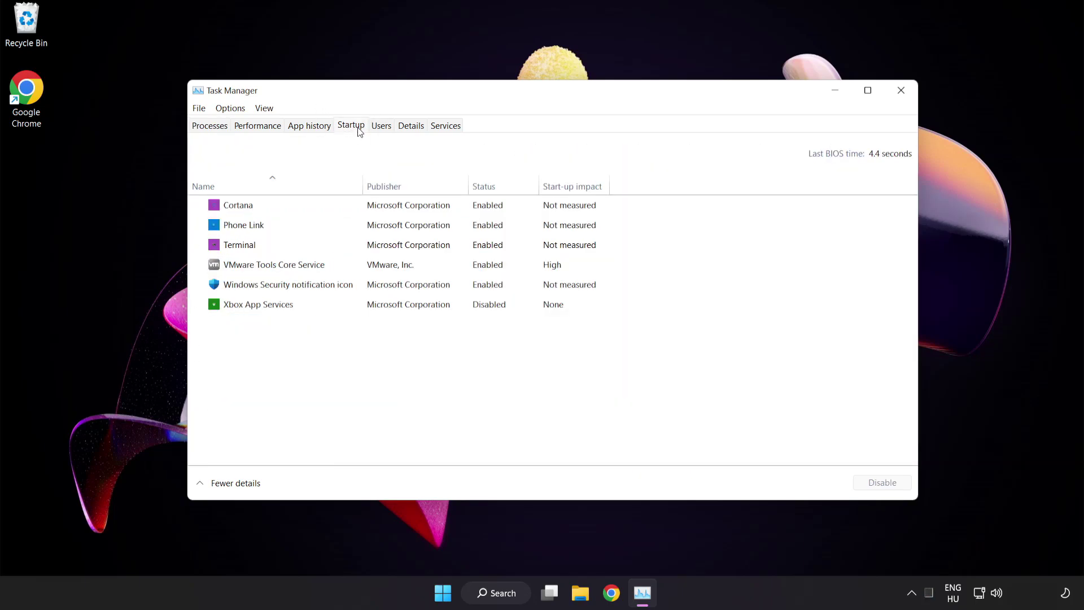
click(359, 211)
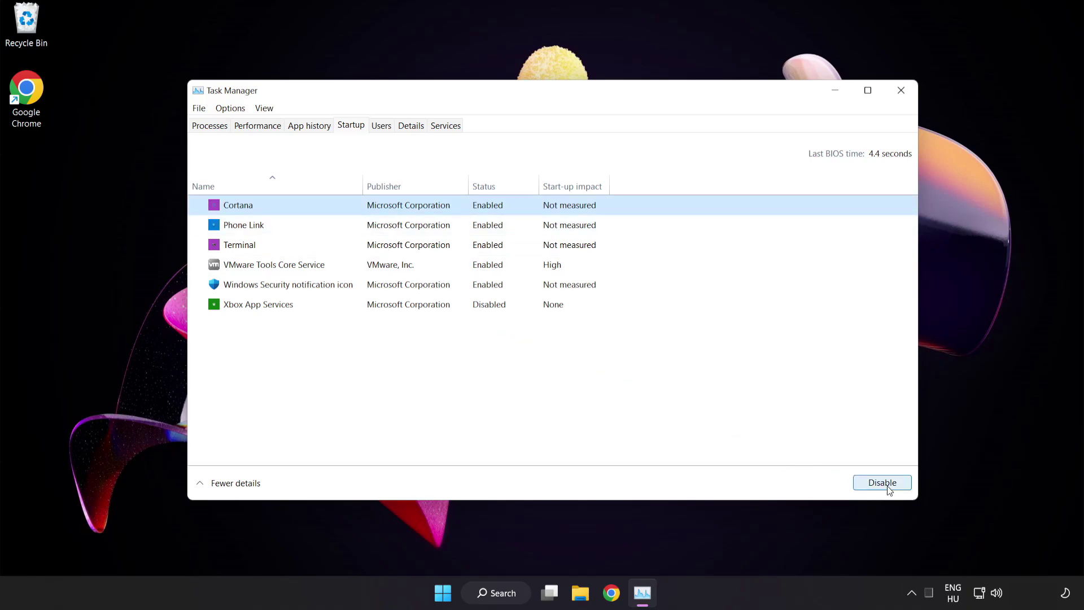
click(888, 489)
click(335, 223)
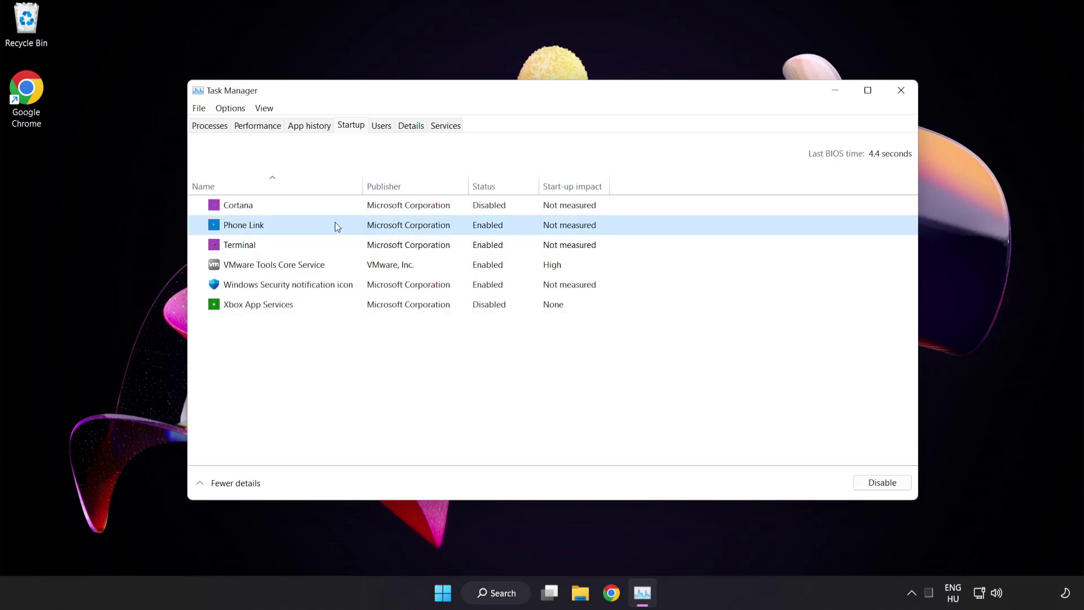
click(877, 487)
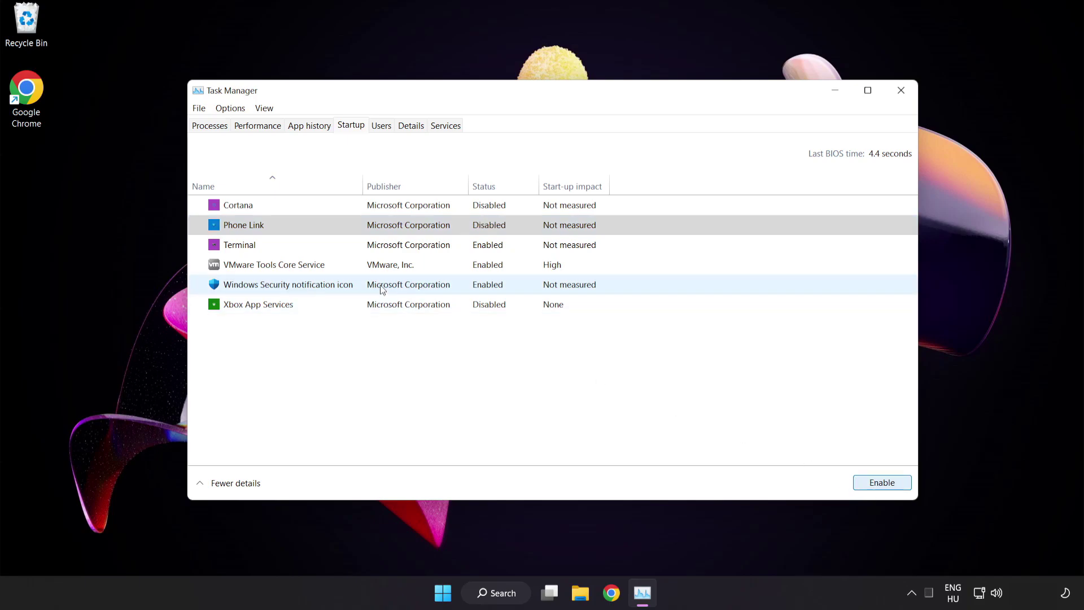
click(343, 245)
click(876, 483)
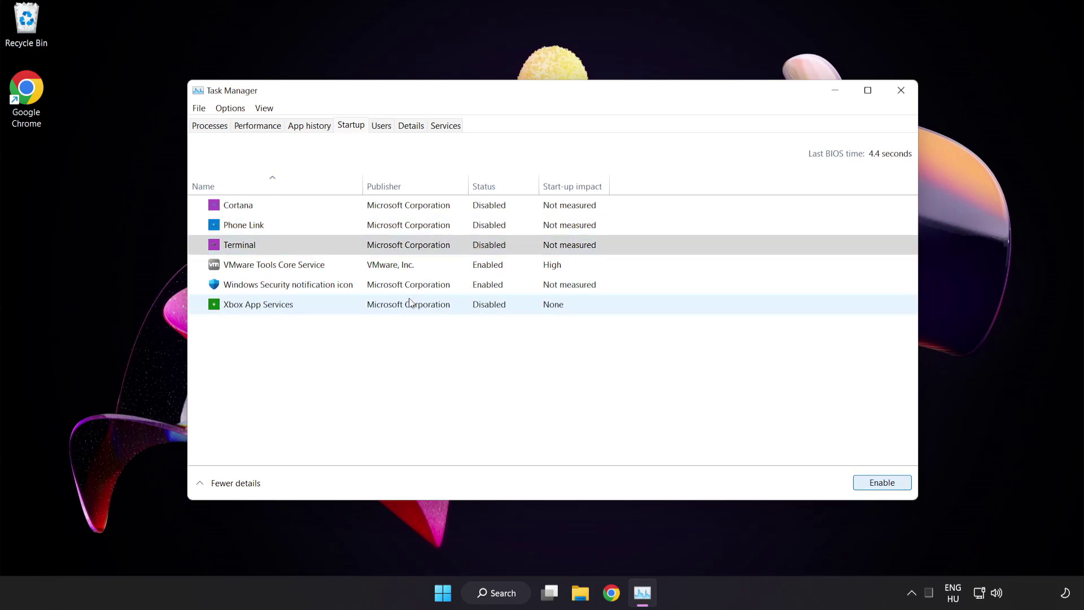
click(303, 284)
click(875, 485)
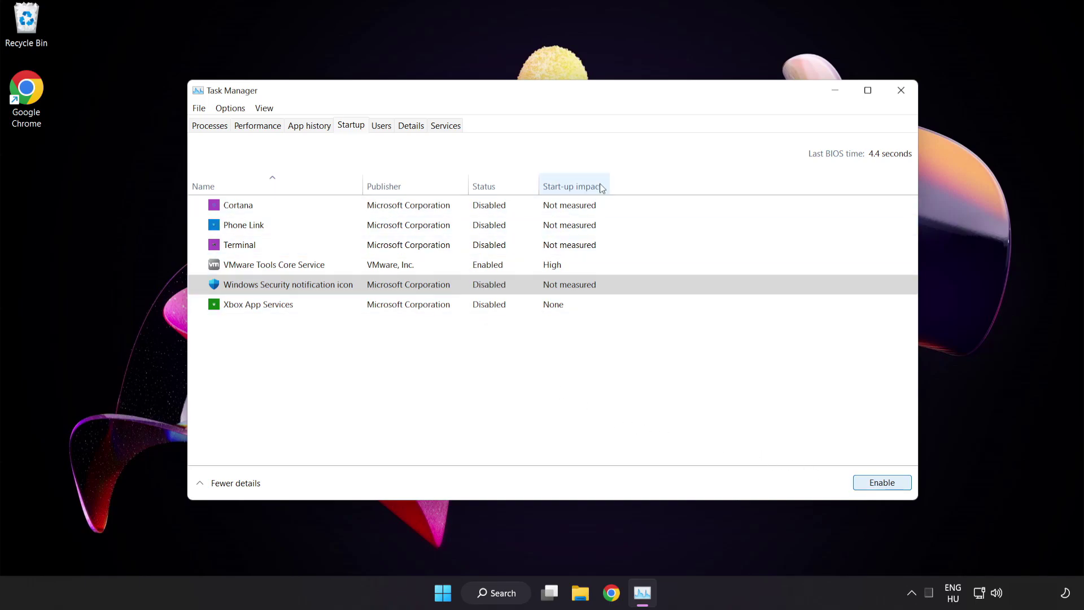
Close Task Manager and launch Windows Security by searching 'security'
click(901, 94)
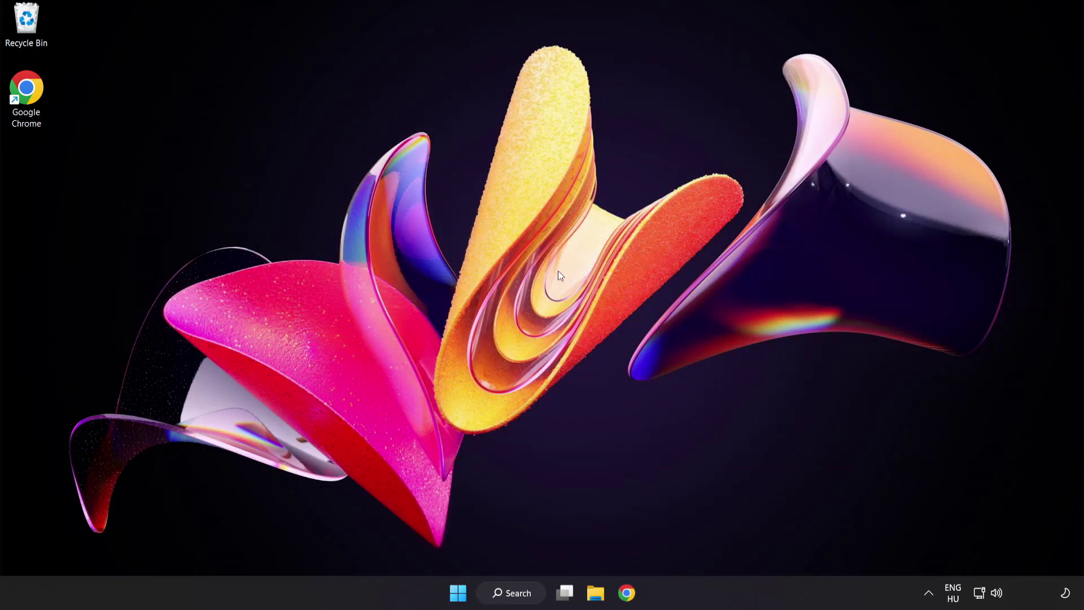
click(520, 593)
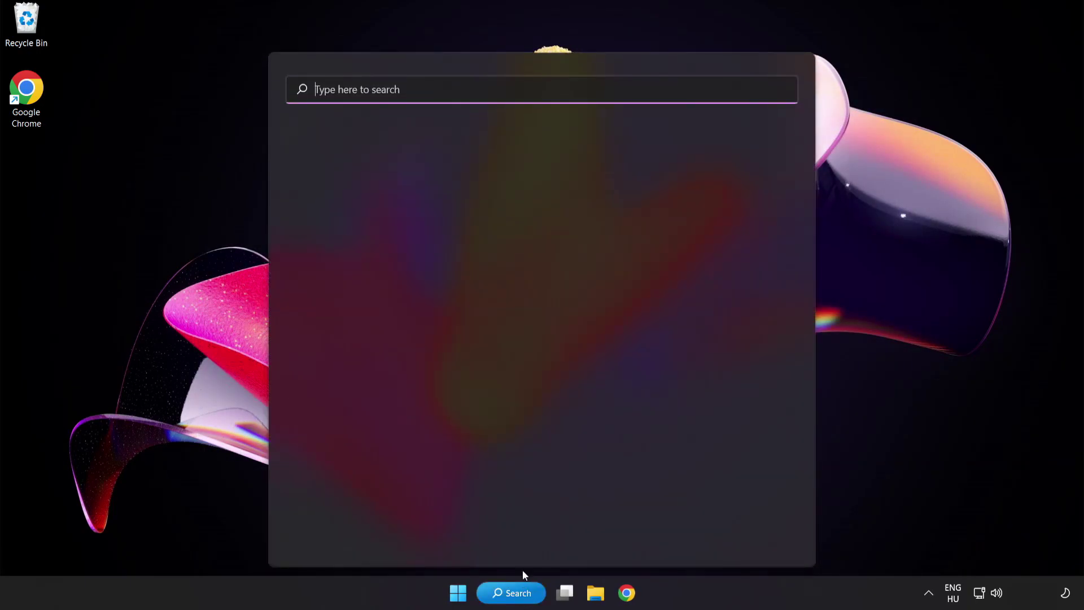
text(sec)
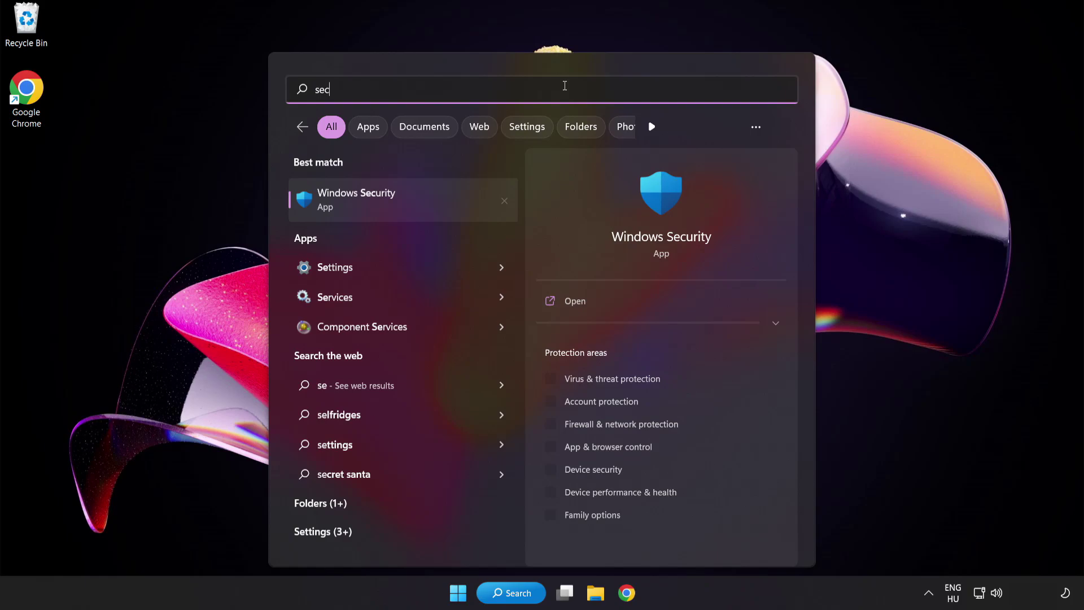
text(urity)
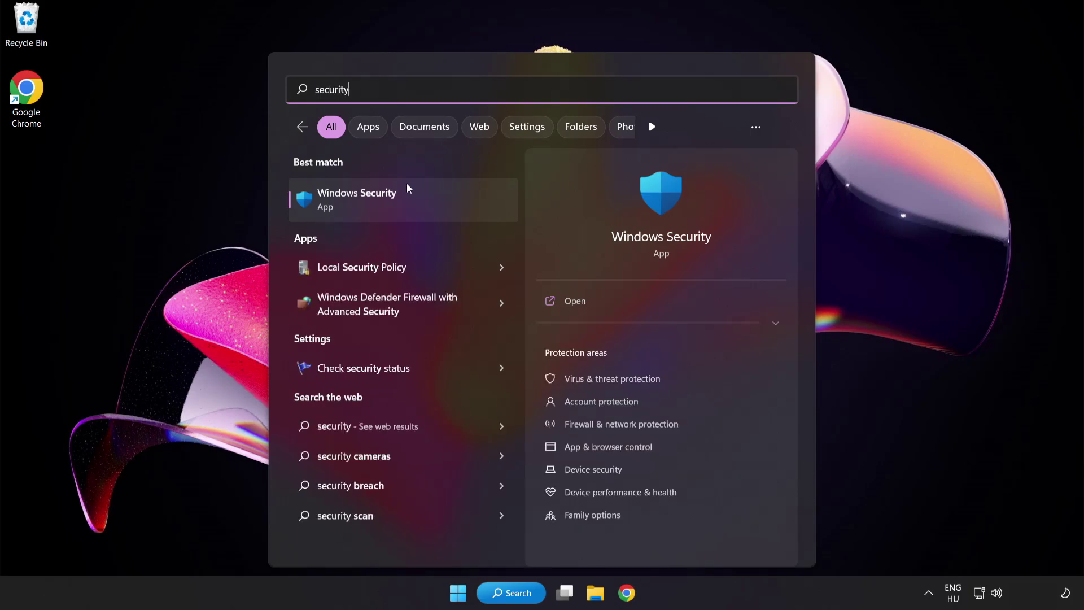
click(409, 200)
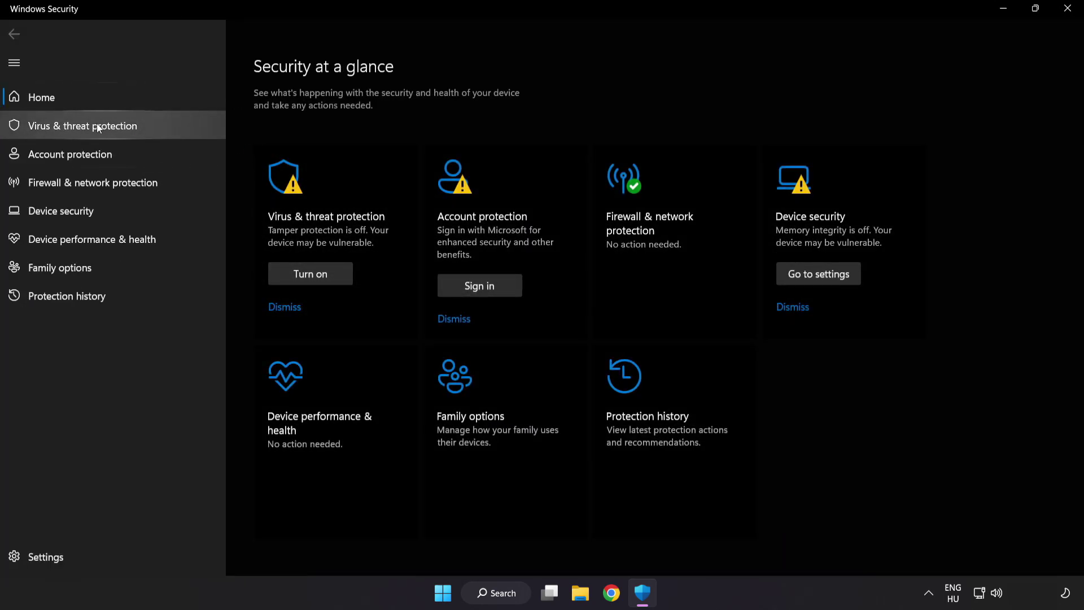
Go to Virus & threat protection settings and scroll down to Exclusions
click(165, 128)
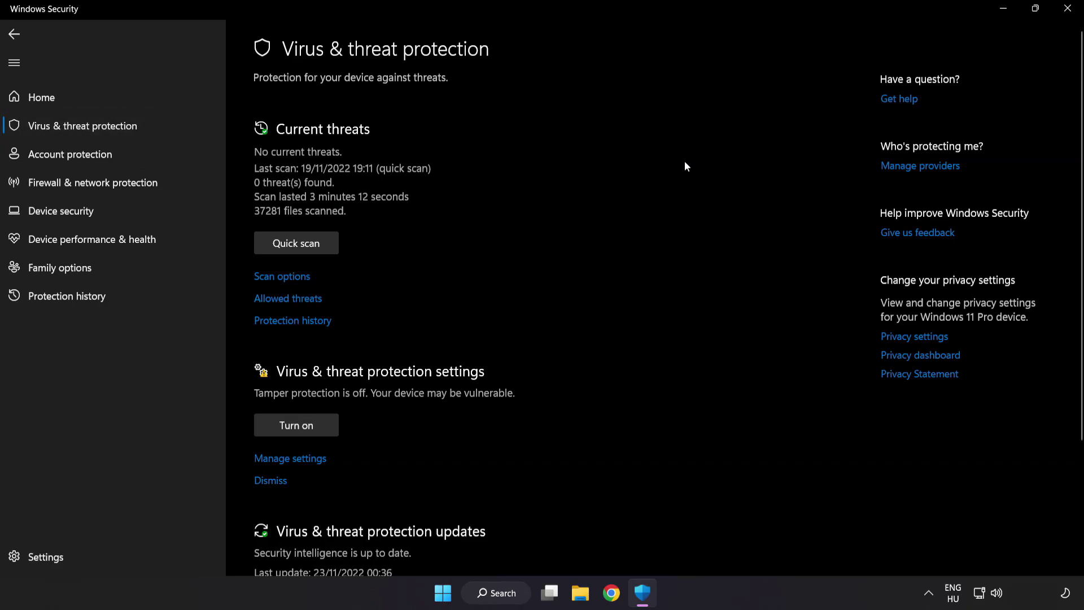
scroll(684, 166, down, 3)
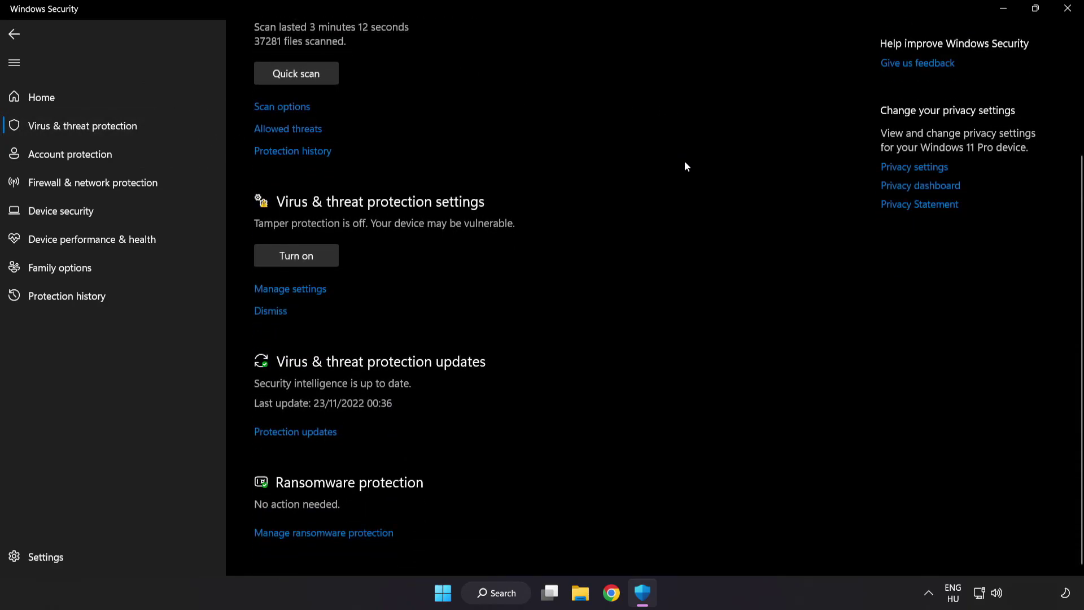
click(298, 290)
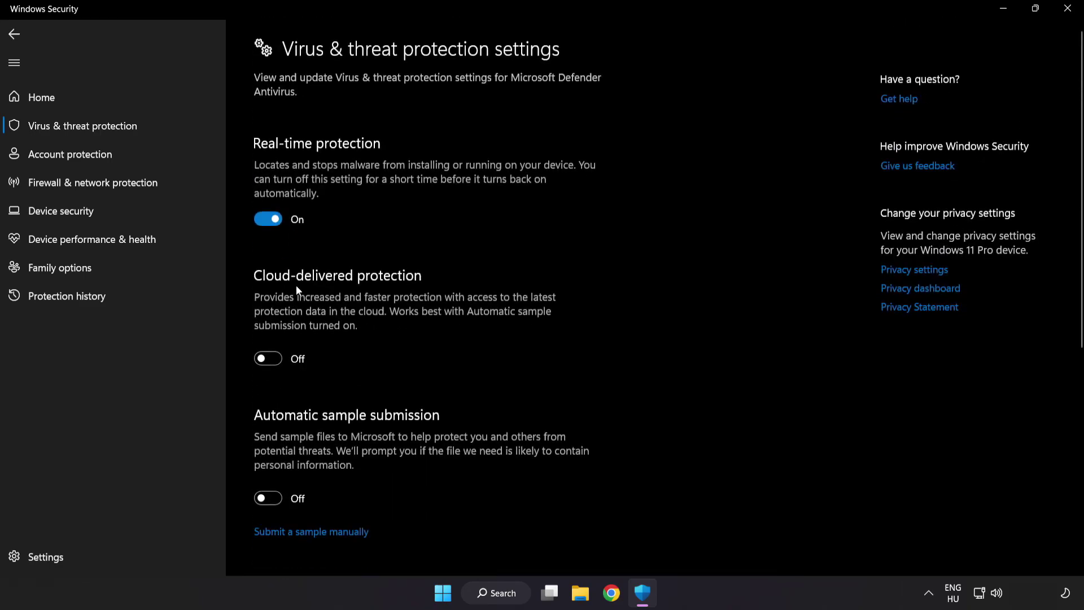
scroll(630, 297, down, 7)
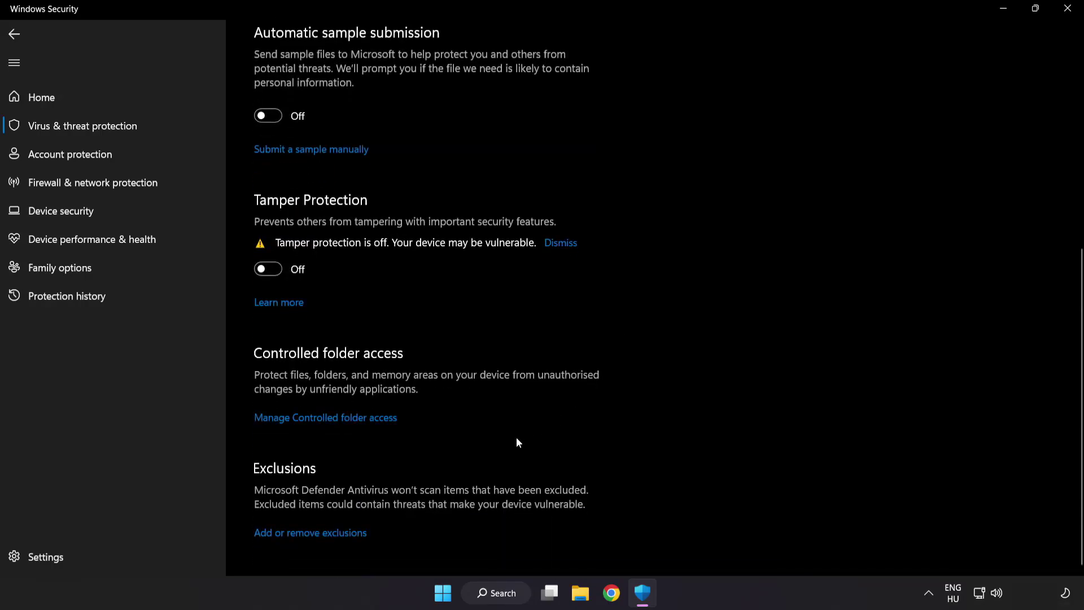
Start adding a File exclusion and navigate the file picker to This PC
click(317, 534)
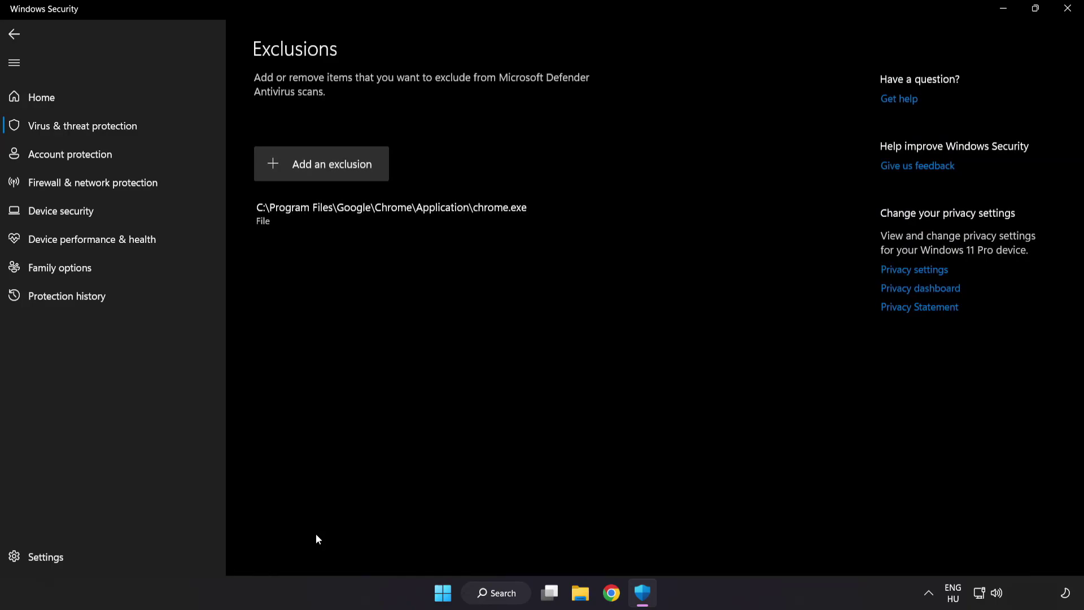
click(323, 172)
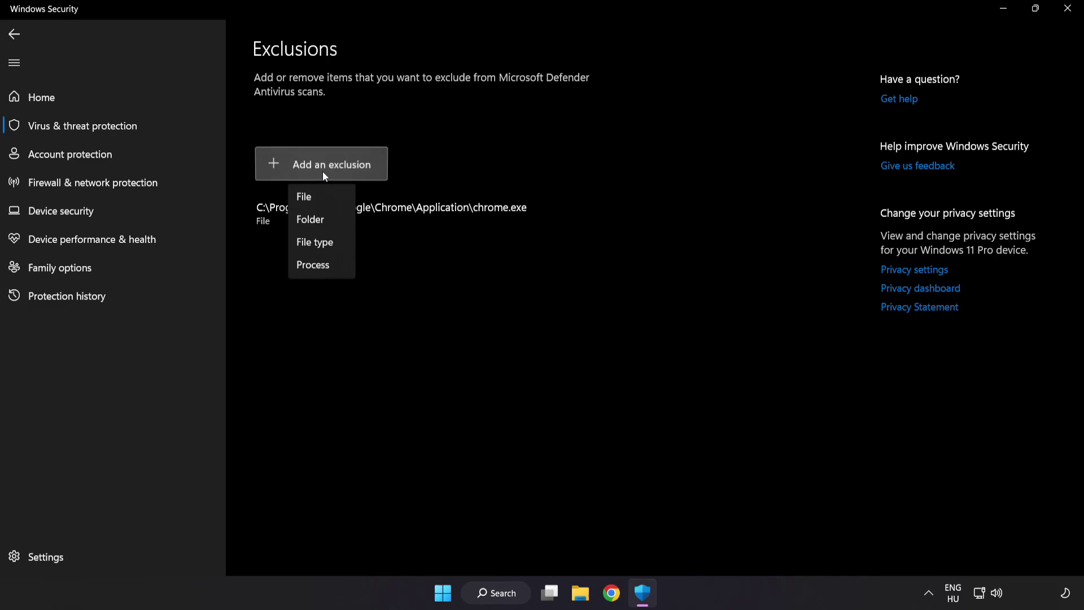
click(315, 200)
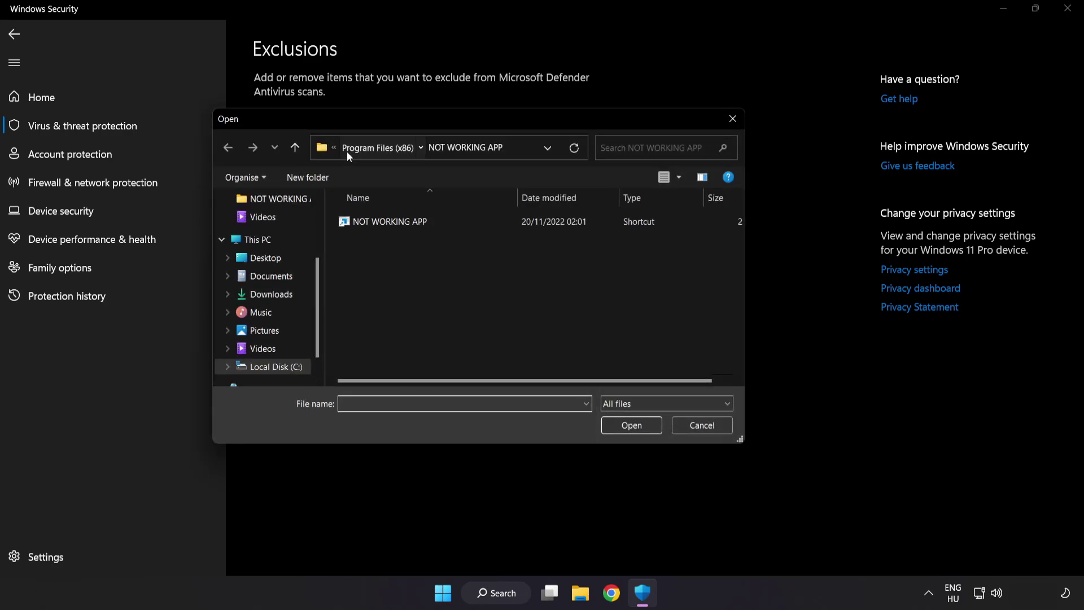
click(347, 151)
click(354, 146)
click(356, 148)
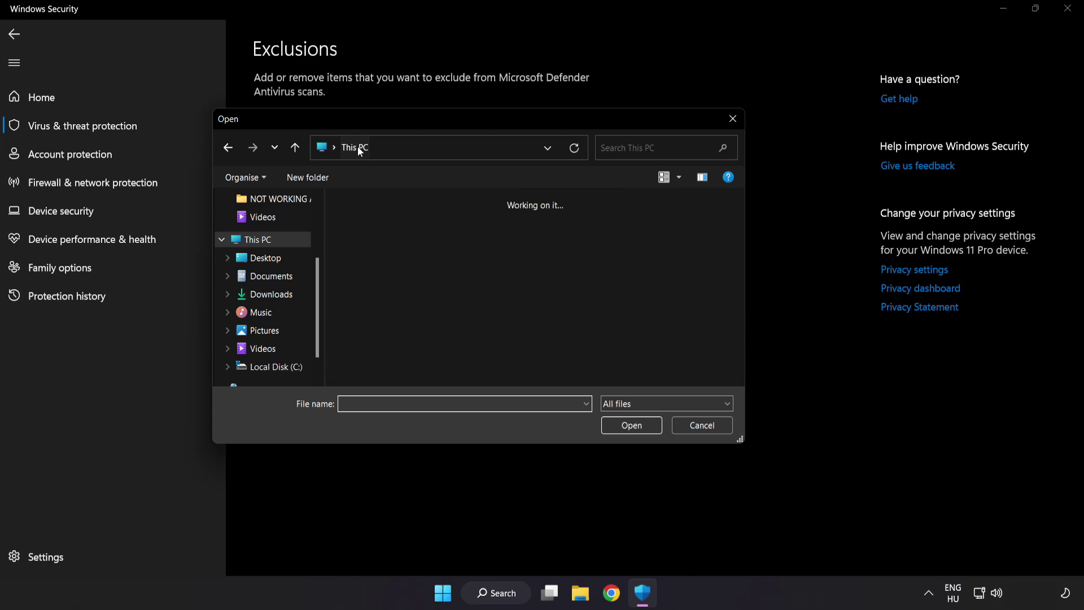
Exclude the shortcut in C:\Program Files (x86)\NOT WORKING APP, then close Windows Security
double_click(405, 370)
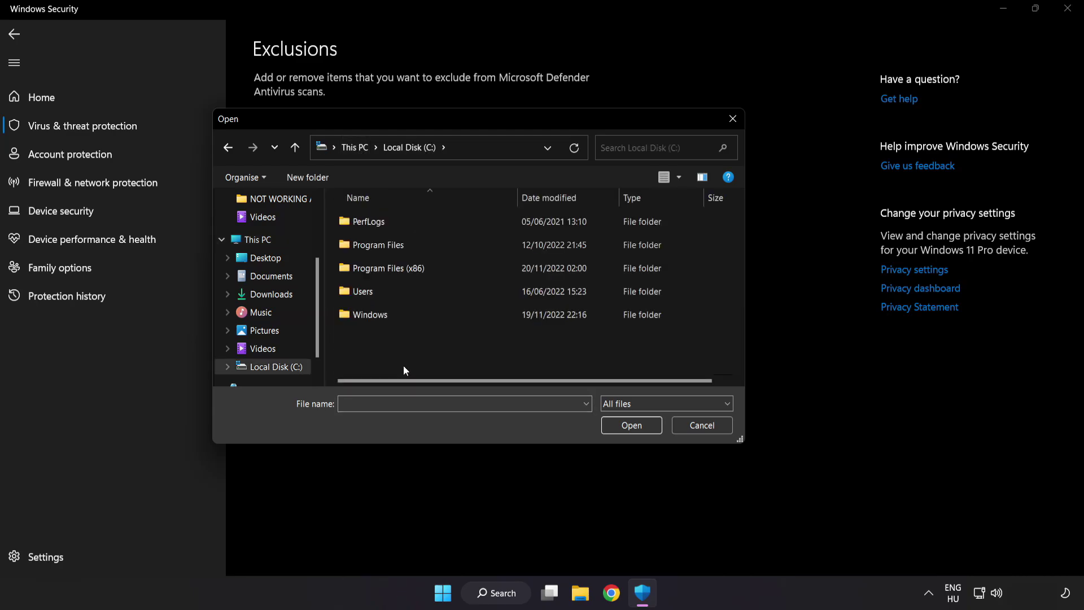
double_click(417, 265)
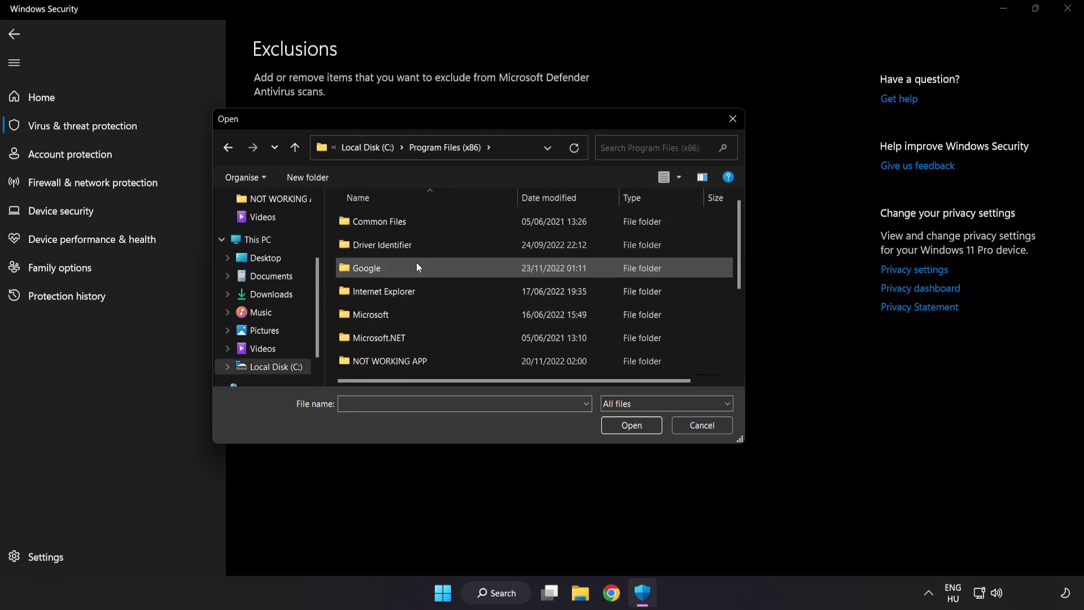
scroll(402, 353, down, 1)
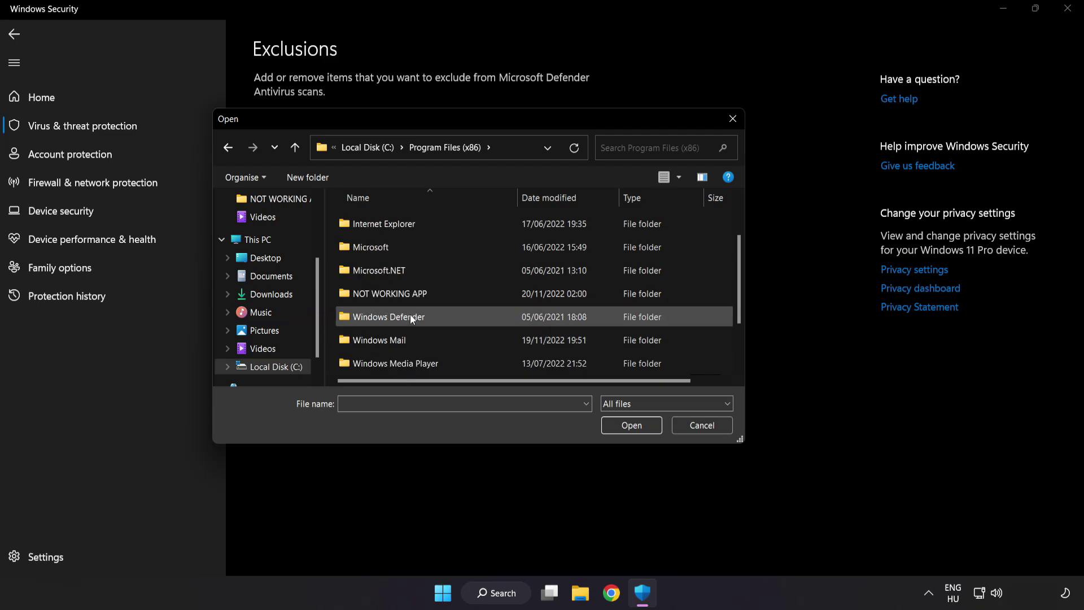
double_click(430, 293)
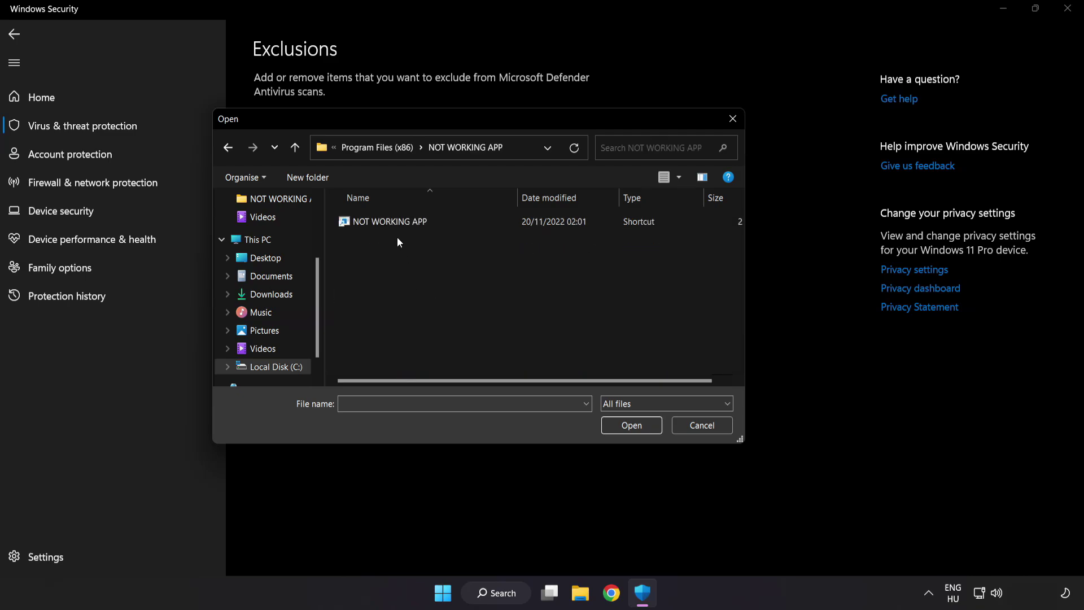
click(378, 225)
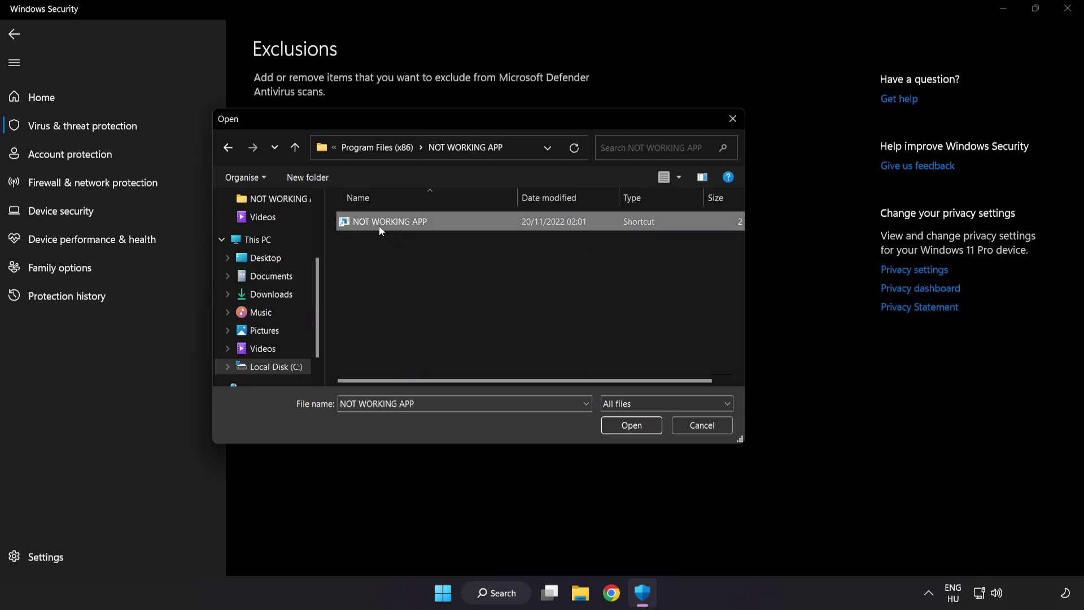
click(633, 428)
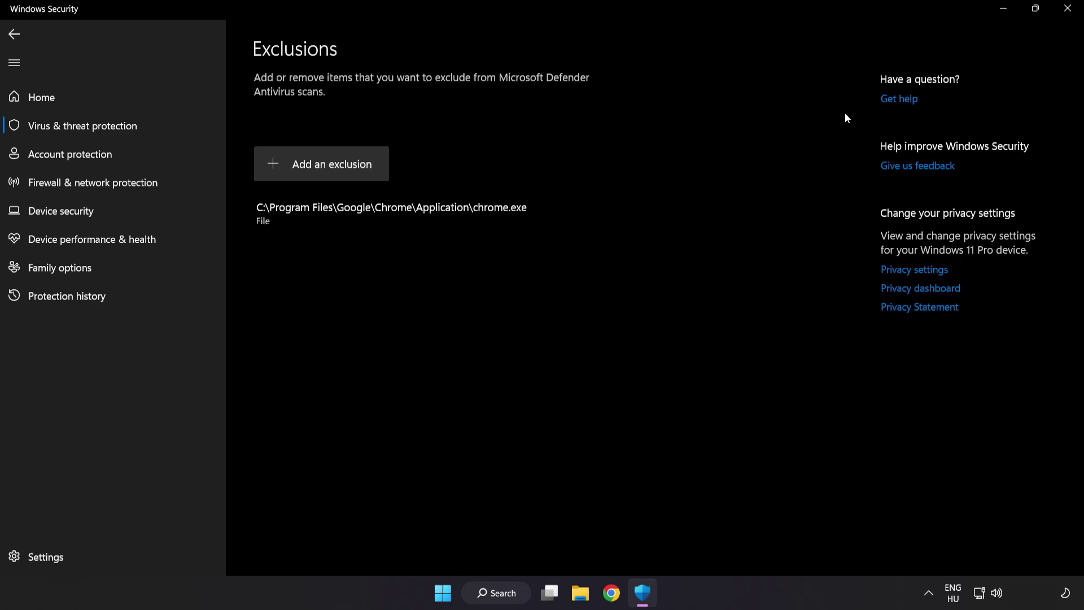
click(1063, 16)
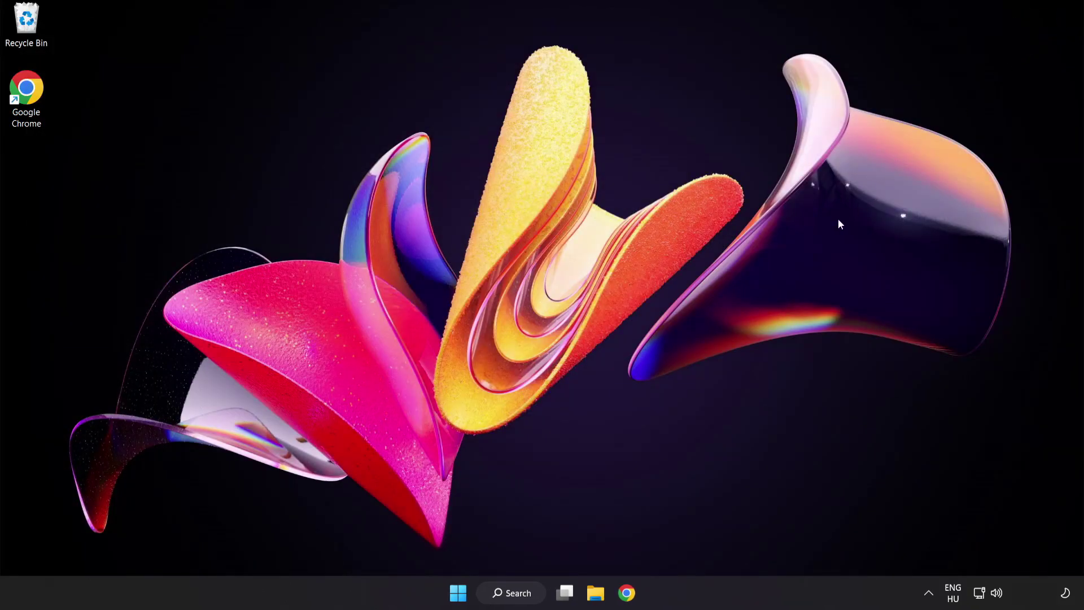
Show the Start menu's Sleep, Shut down and Restart power options
click(458, 592)
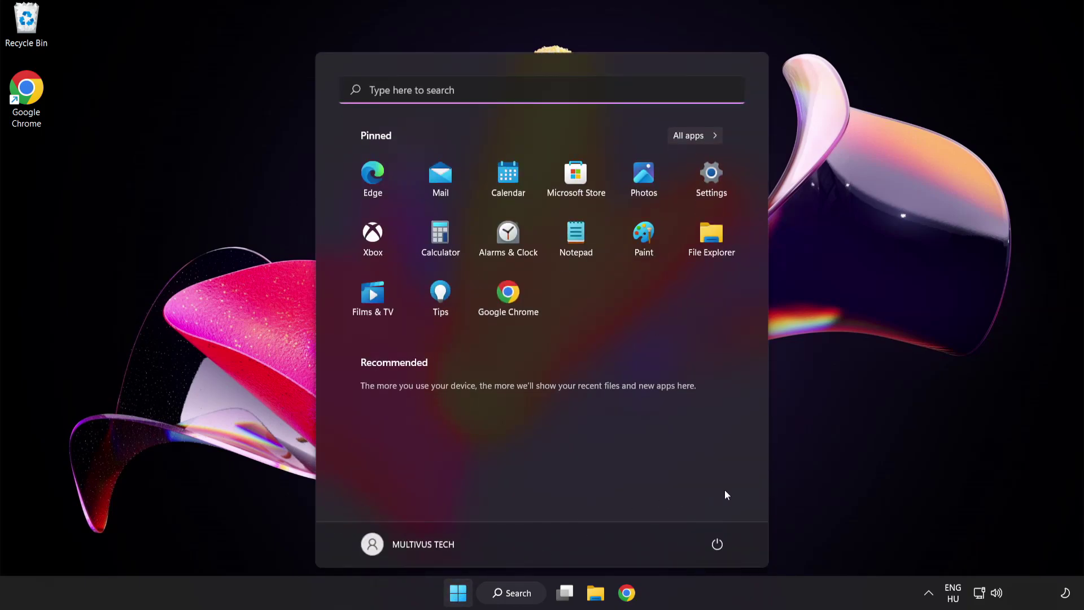
click(718, 544)
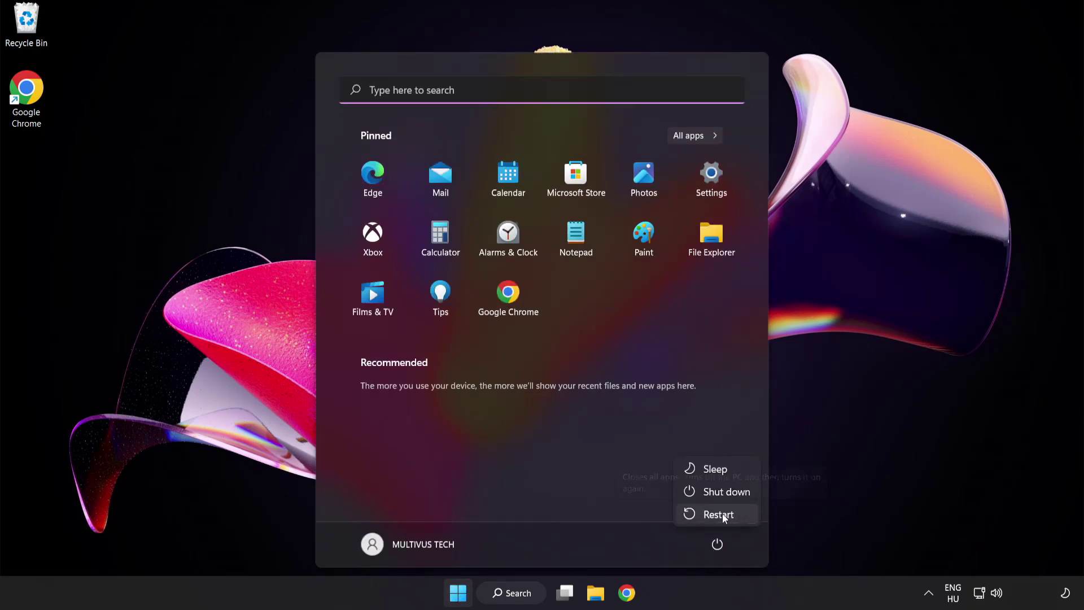